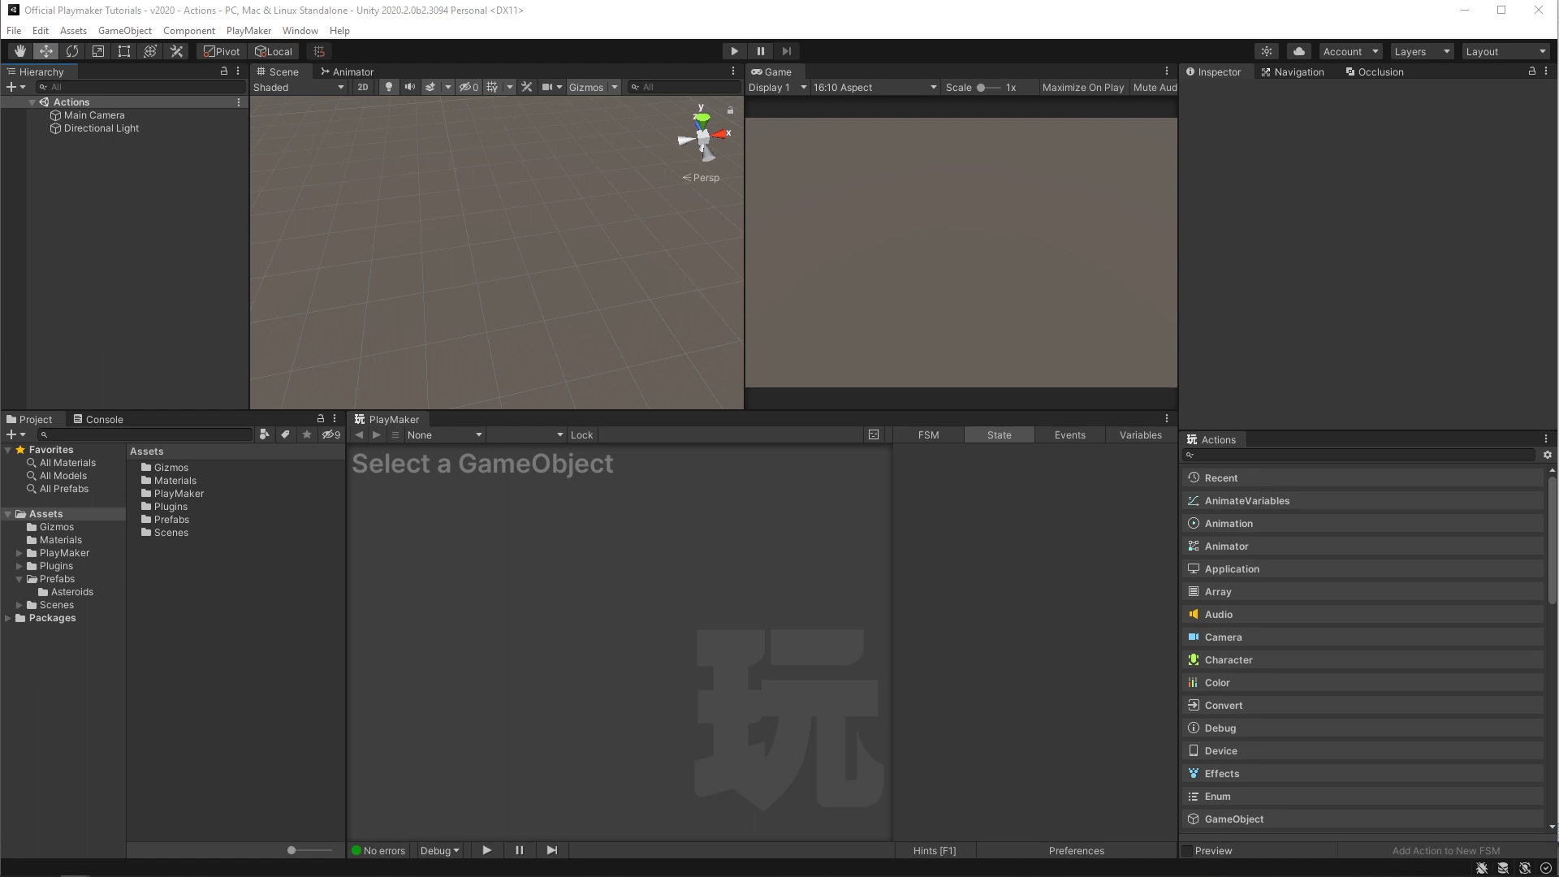
Add a cube to the scene and give it a new PlayMaker FSM.
right_click(123, 211)
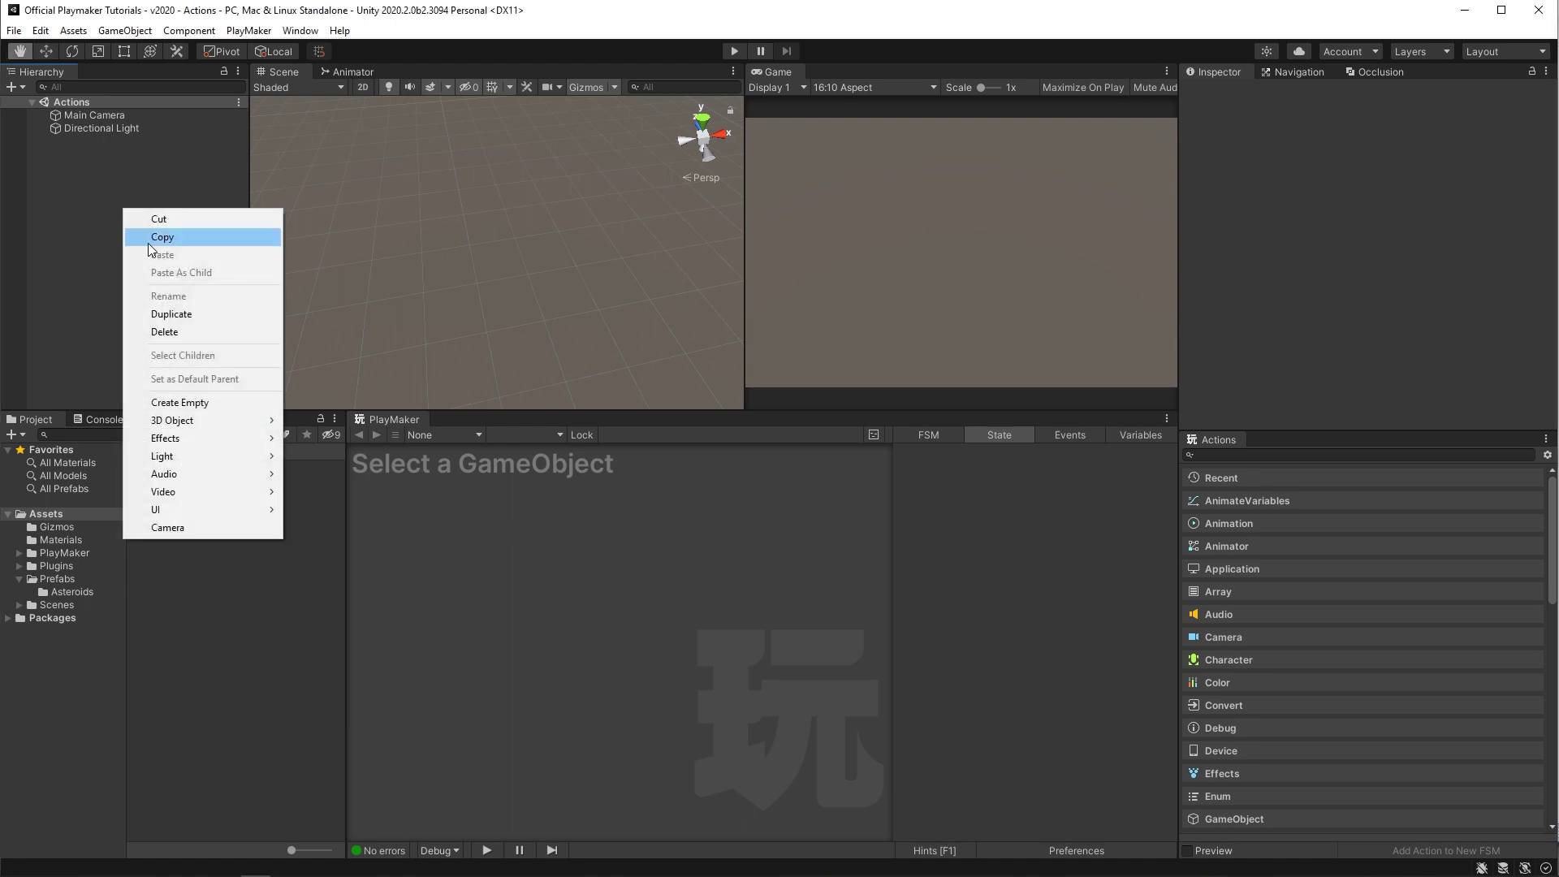
mouse_move(236, 419)
click(312, 426)
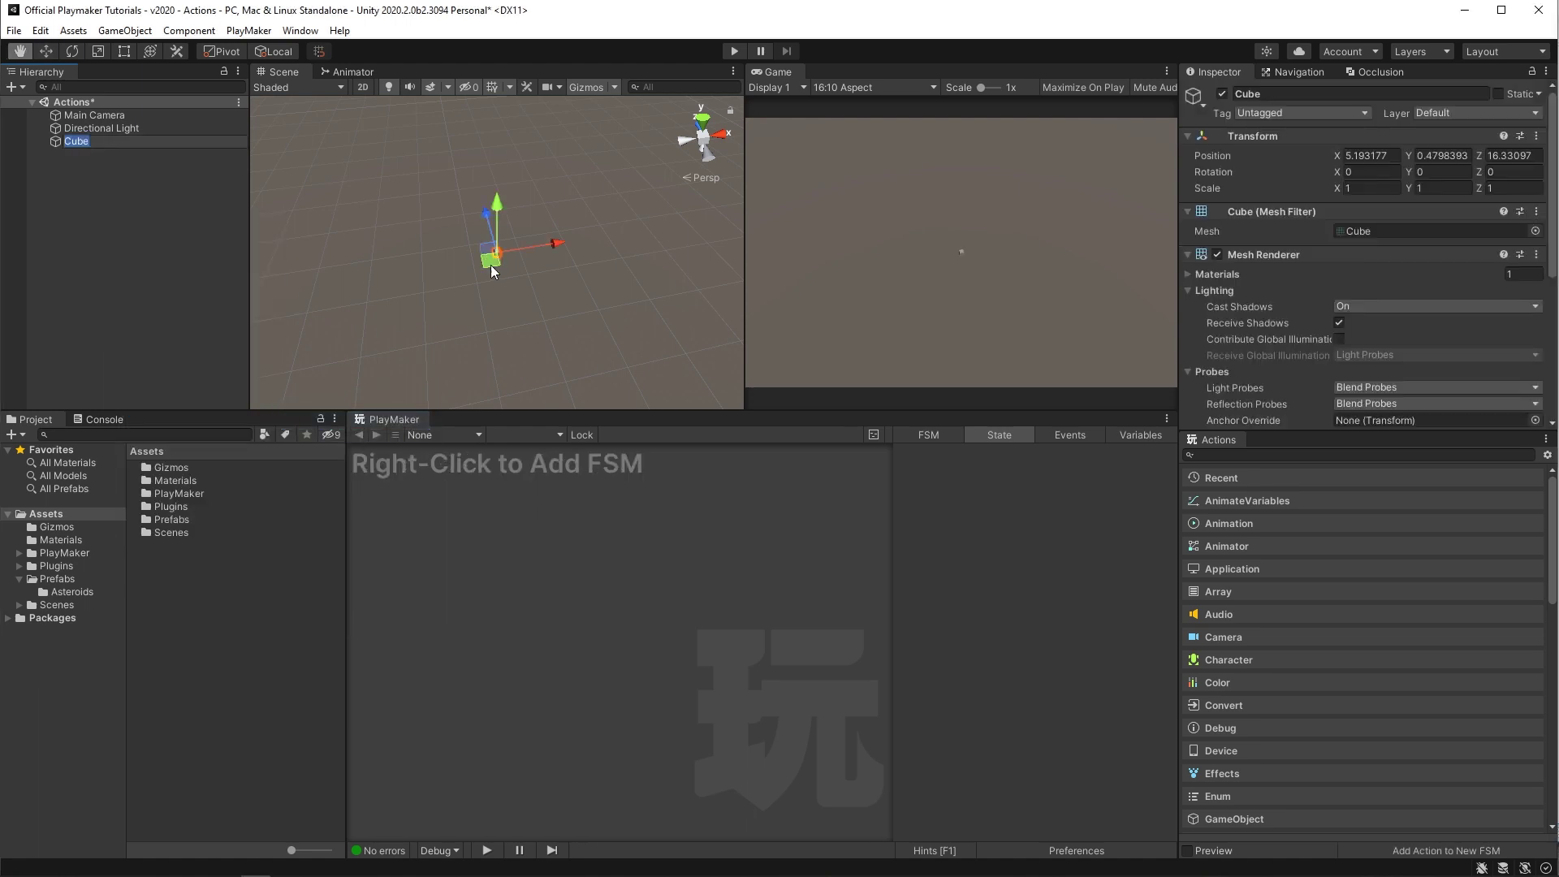
right_click(443, 503)
click(464, 509)
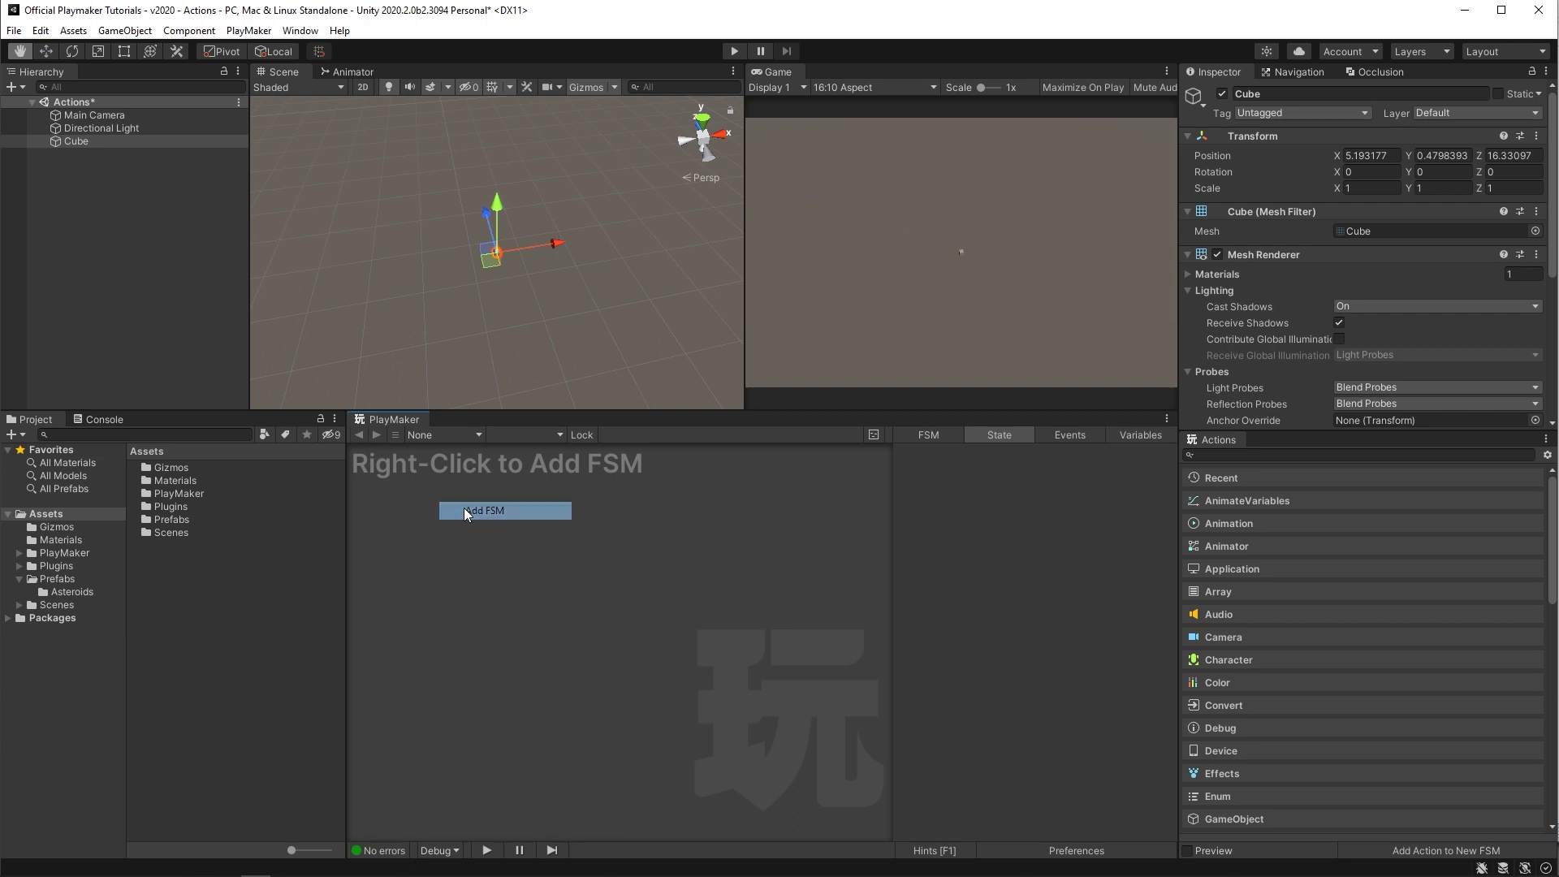
Add a Set Material Color action to State 1.
click(1228, 456)
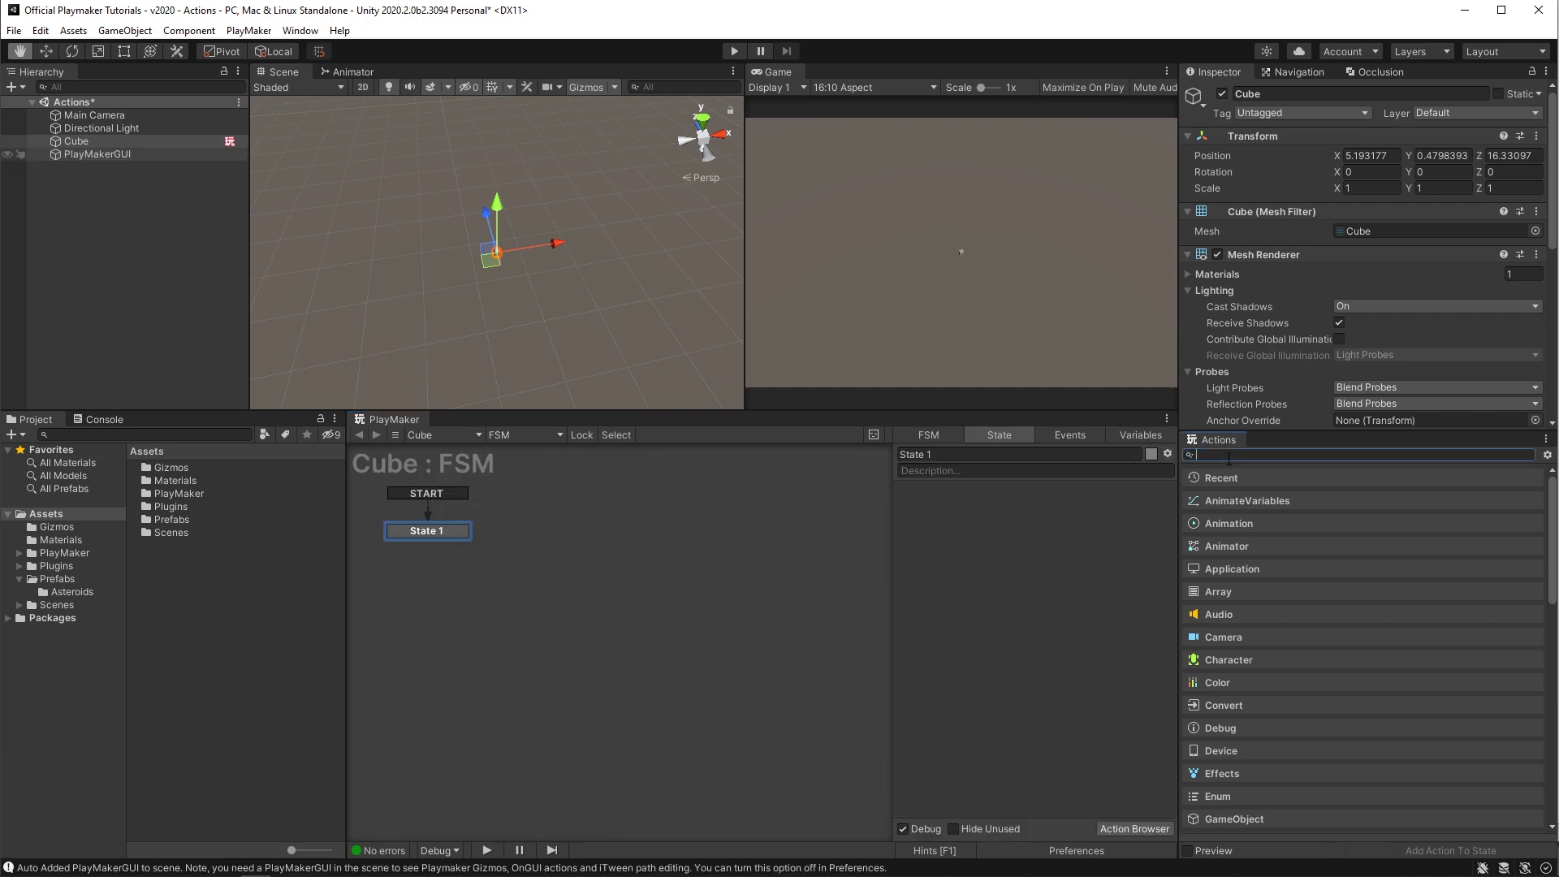
text(set material)
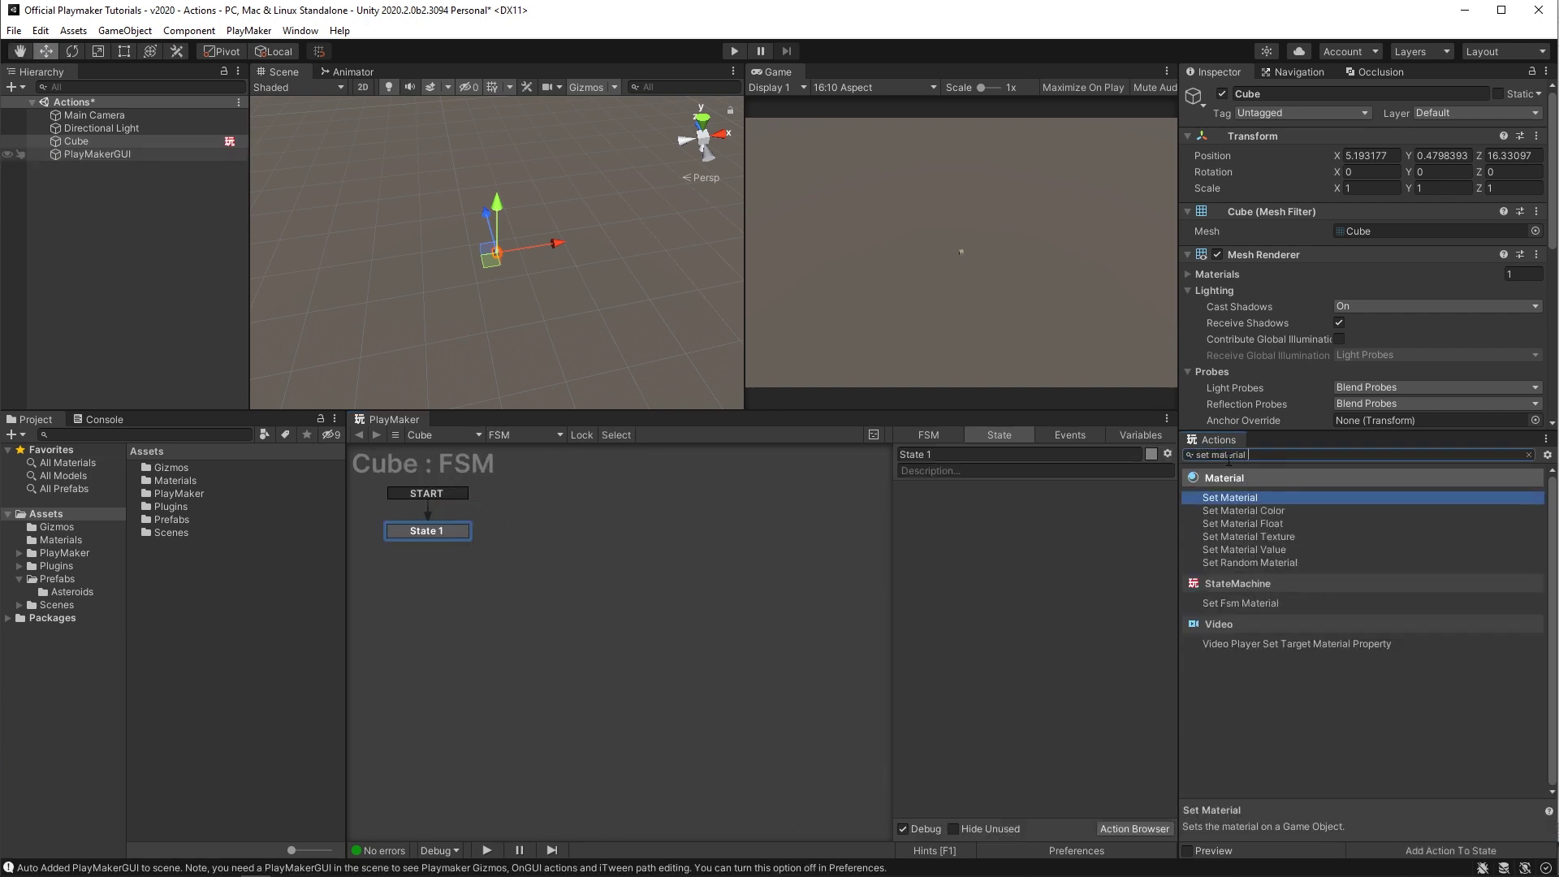
click(1299, 510)
double_click(1300, 510)
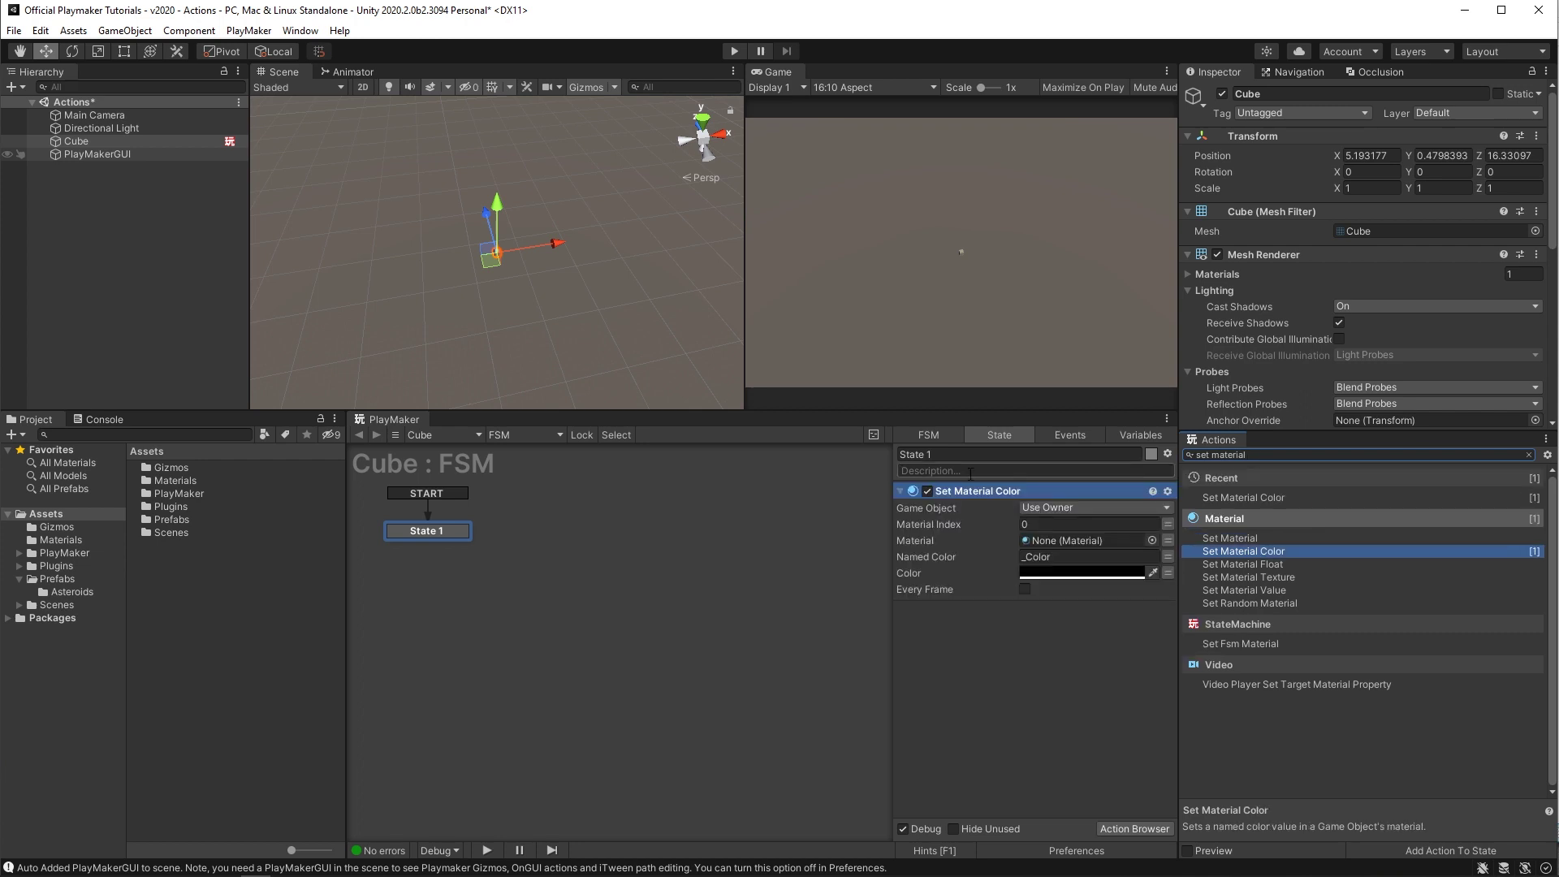
Set the material colour to bright cyan (17E5DF) and run the scene to check it.
click(1094, 576)
click(1101, 608)
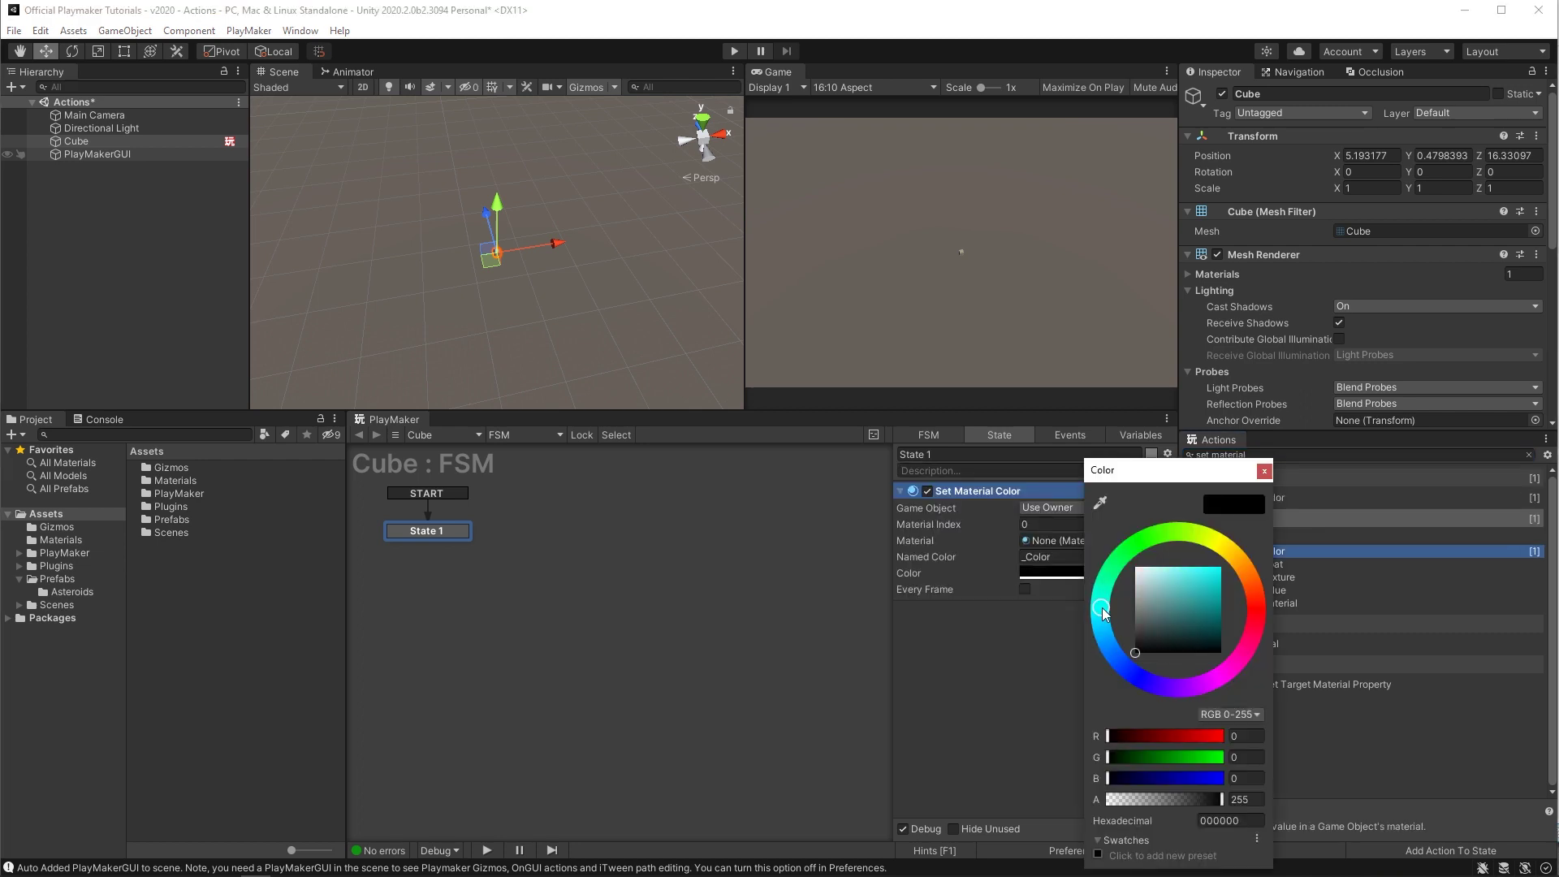
click(1176, 596)
drag(1176, 597, 1214, 575)
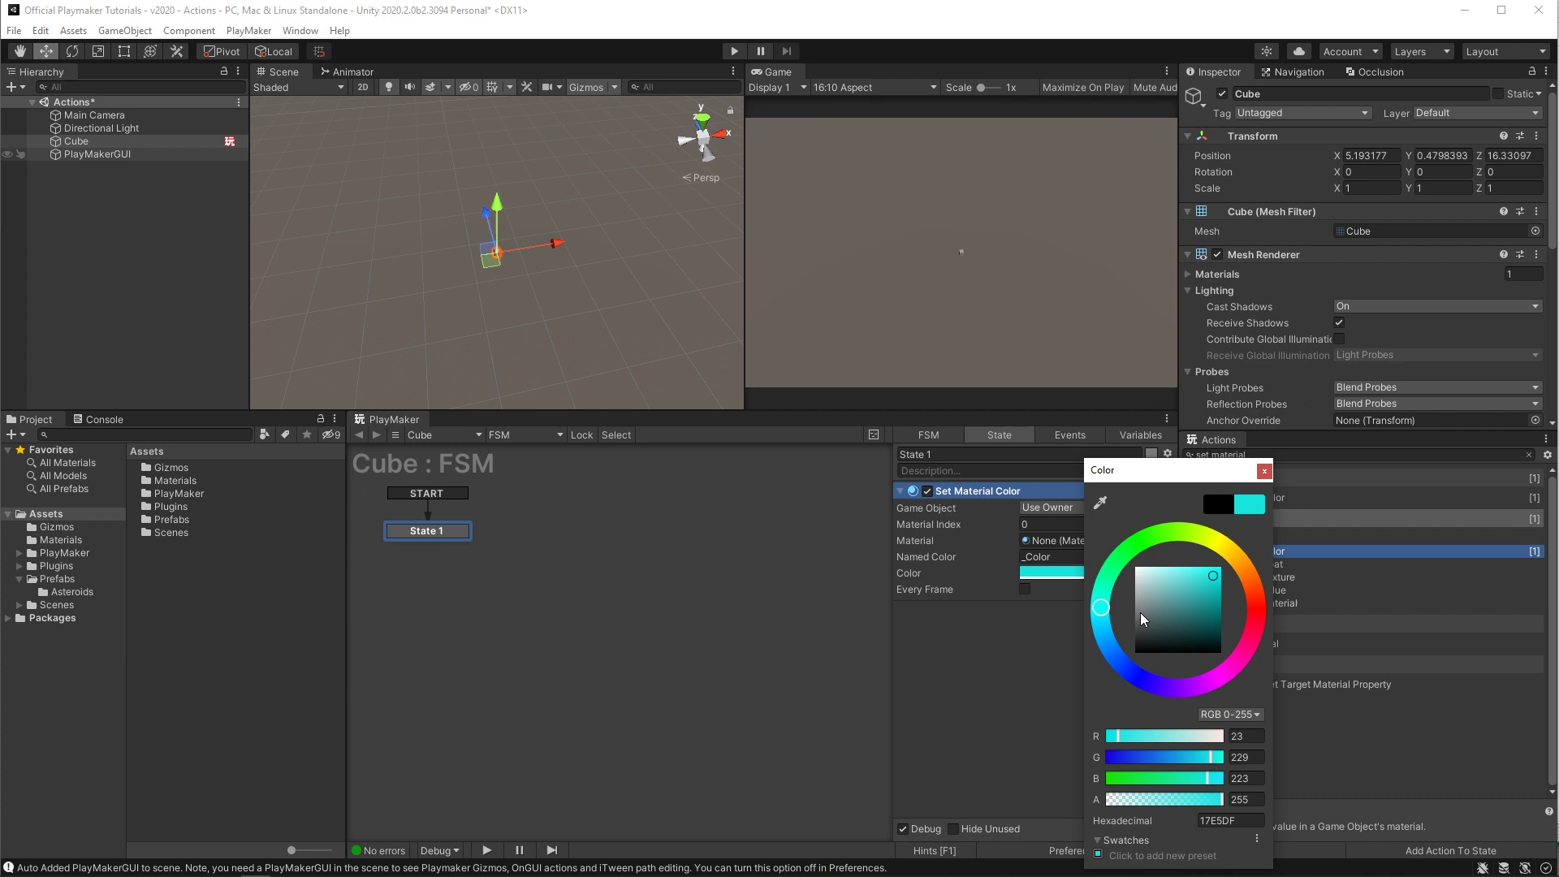
click(1264, 471)
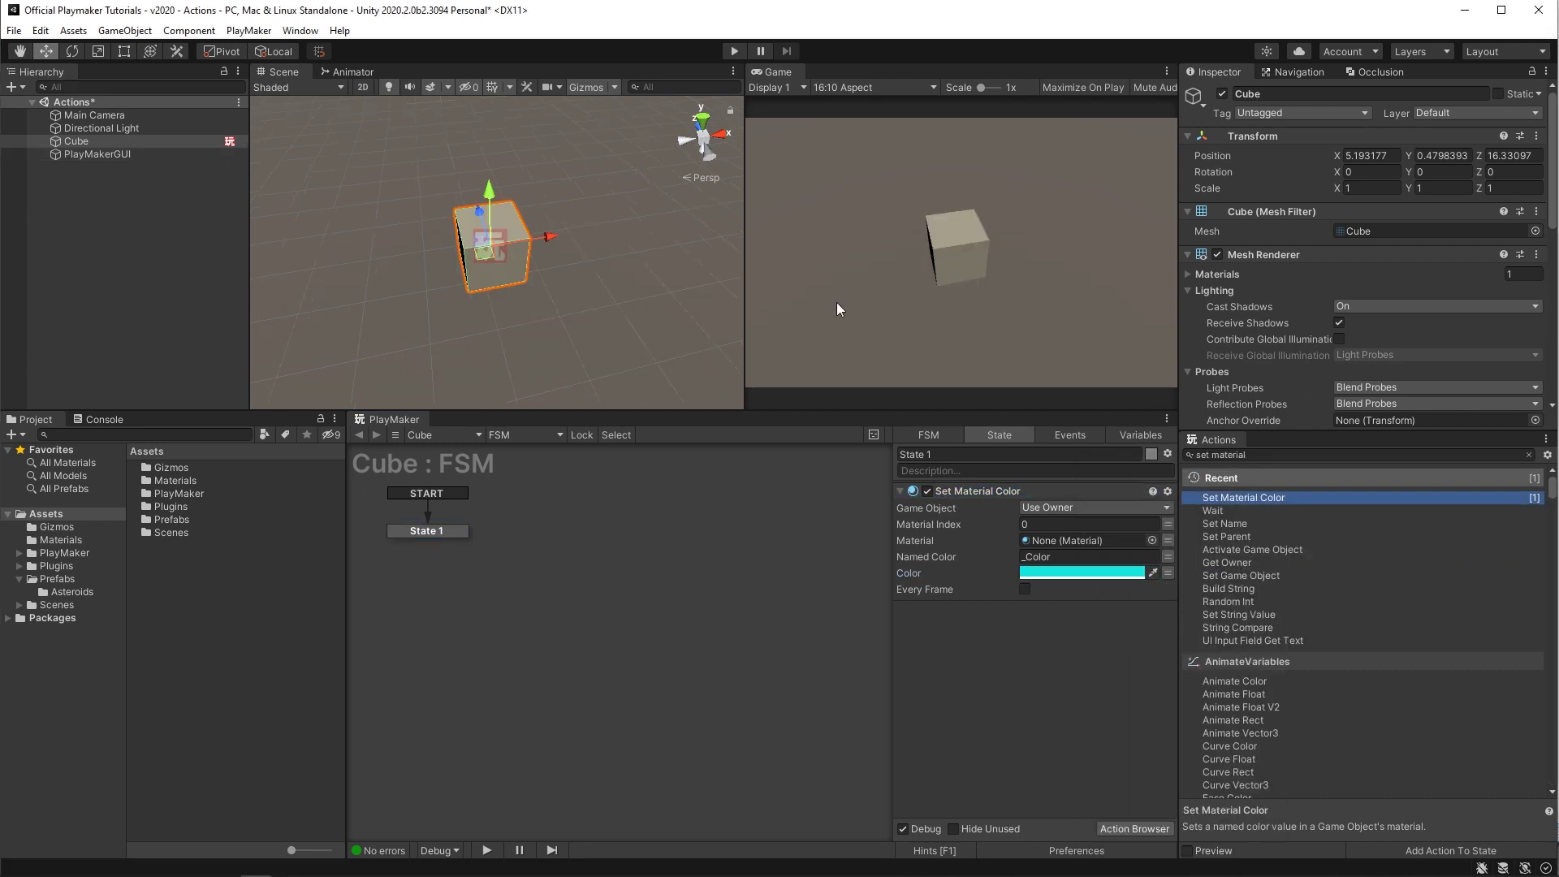
click(732, 52)
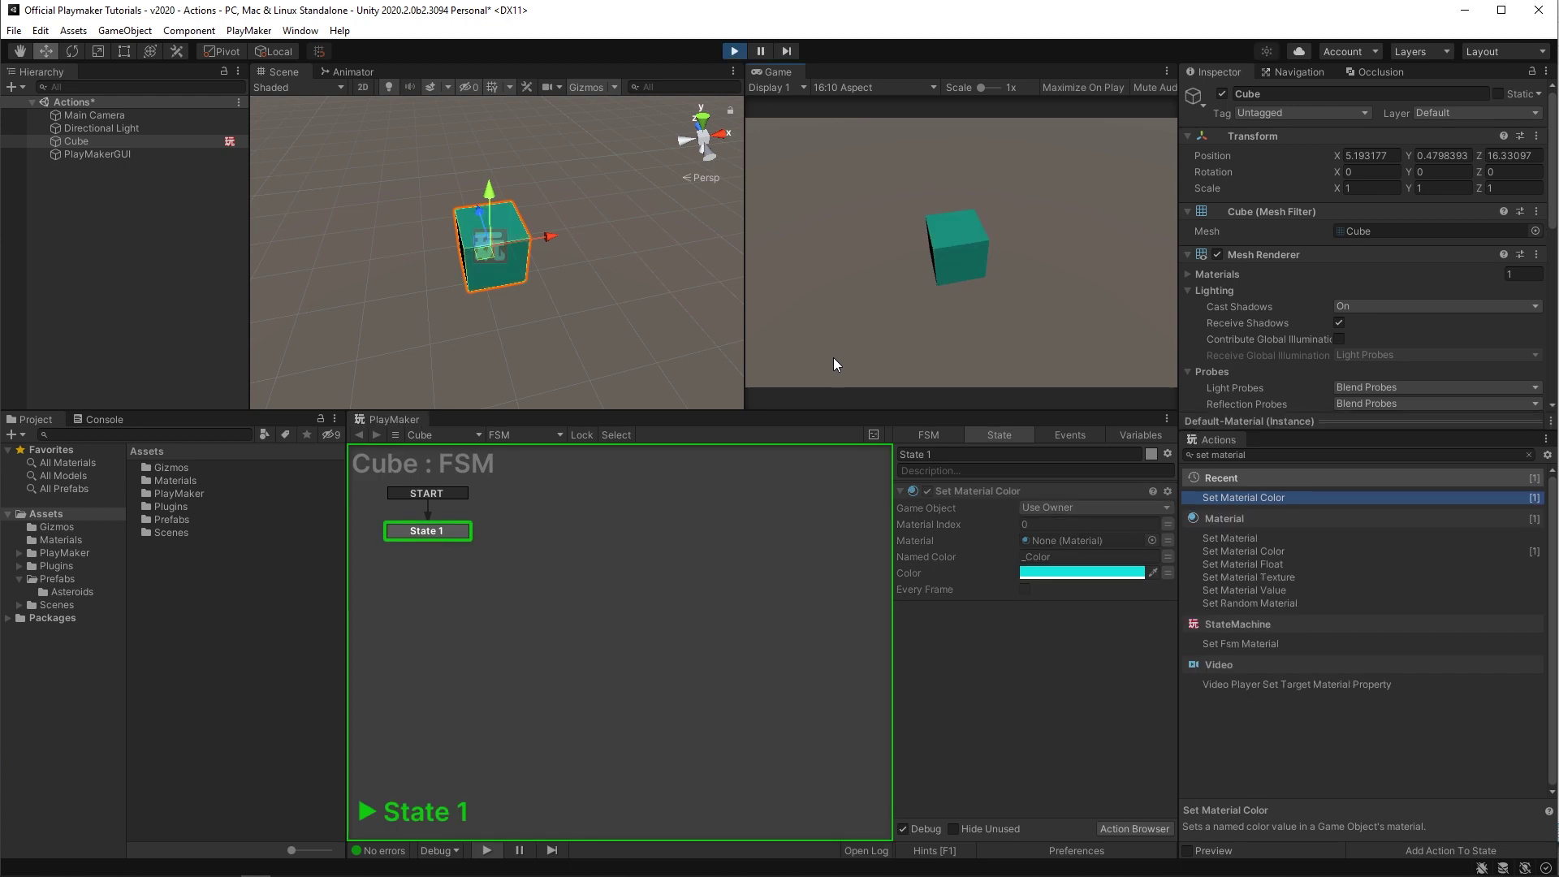
Add Camera Fade Out with Time 3 to State 1 and play the scene to watch the fade.
click(733, 52)
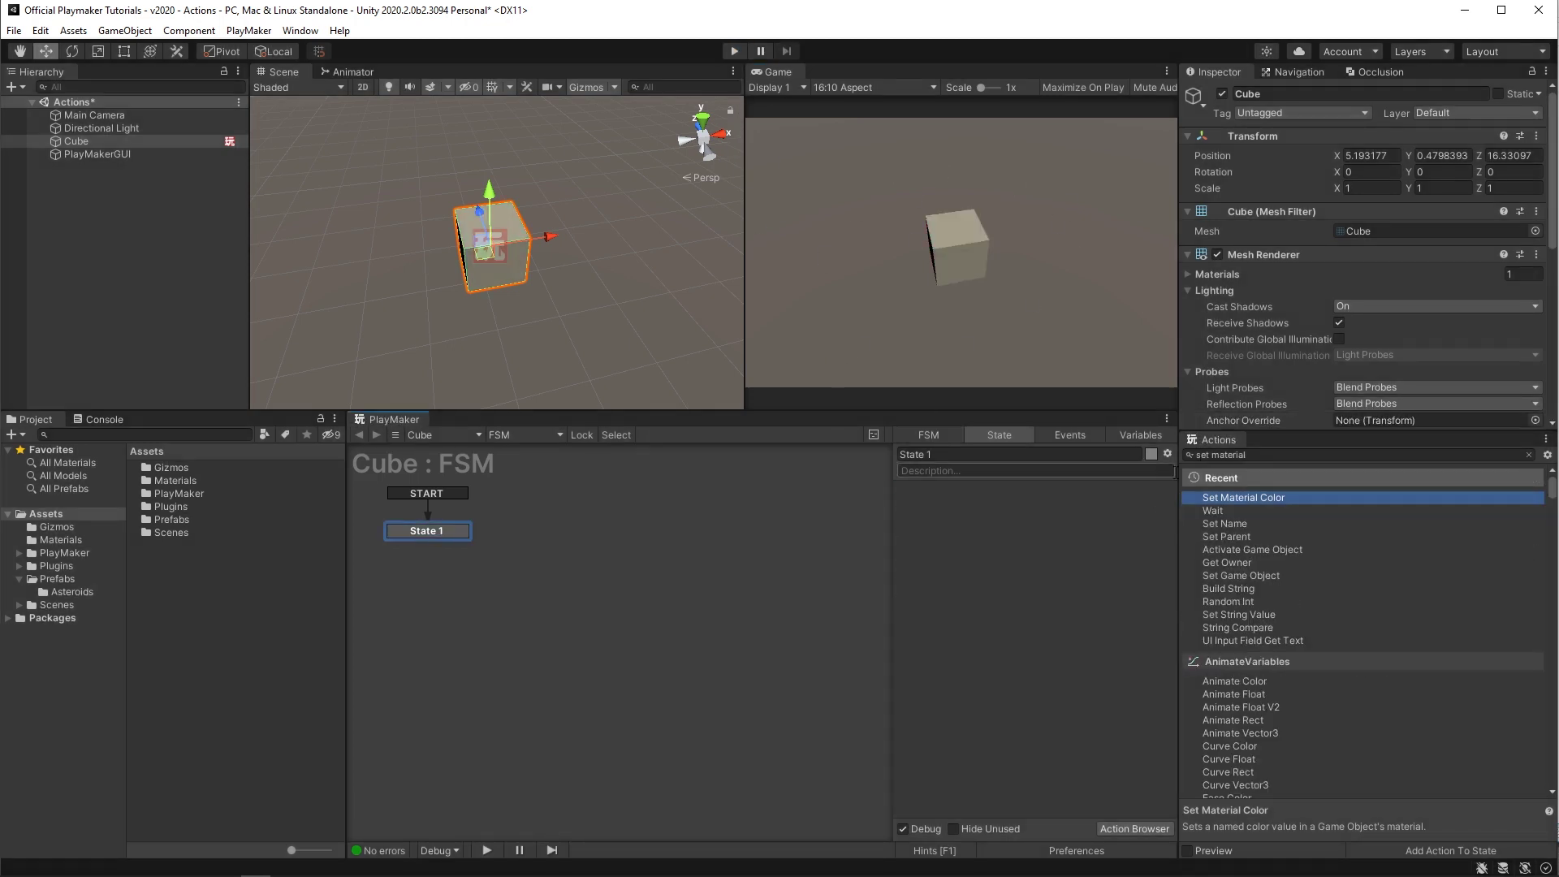
click(1256, 457)
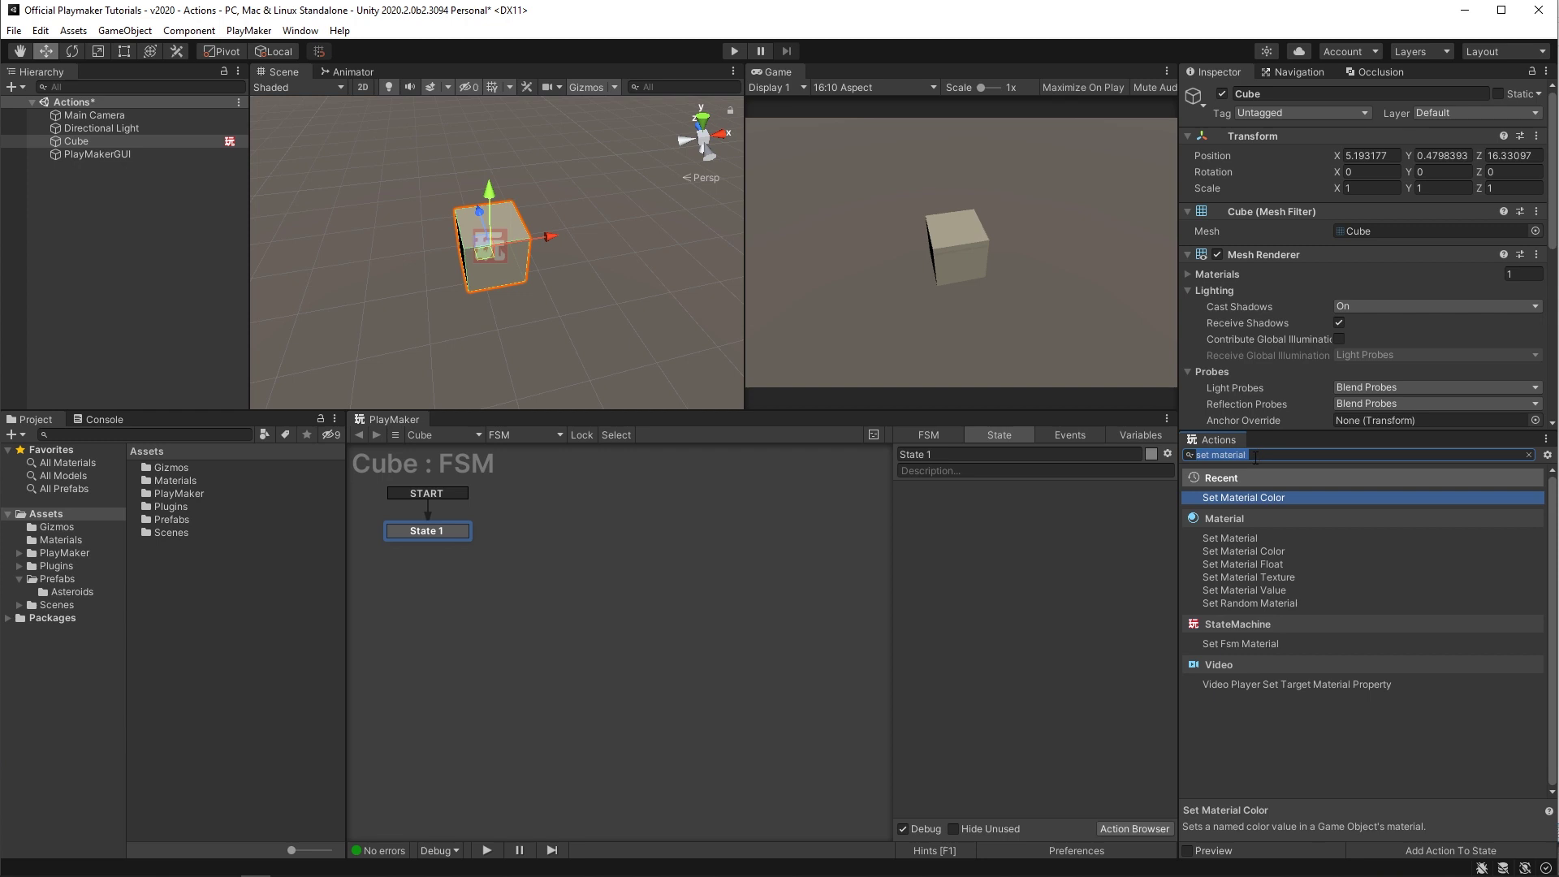
text(camera)
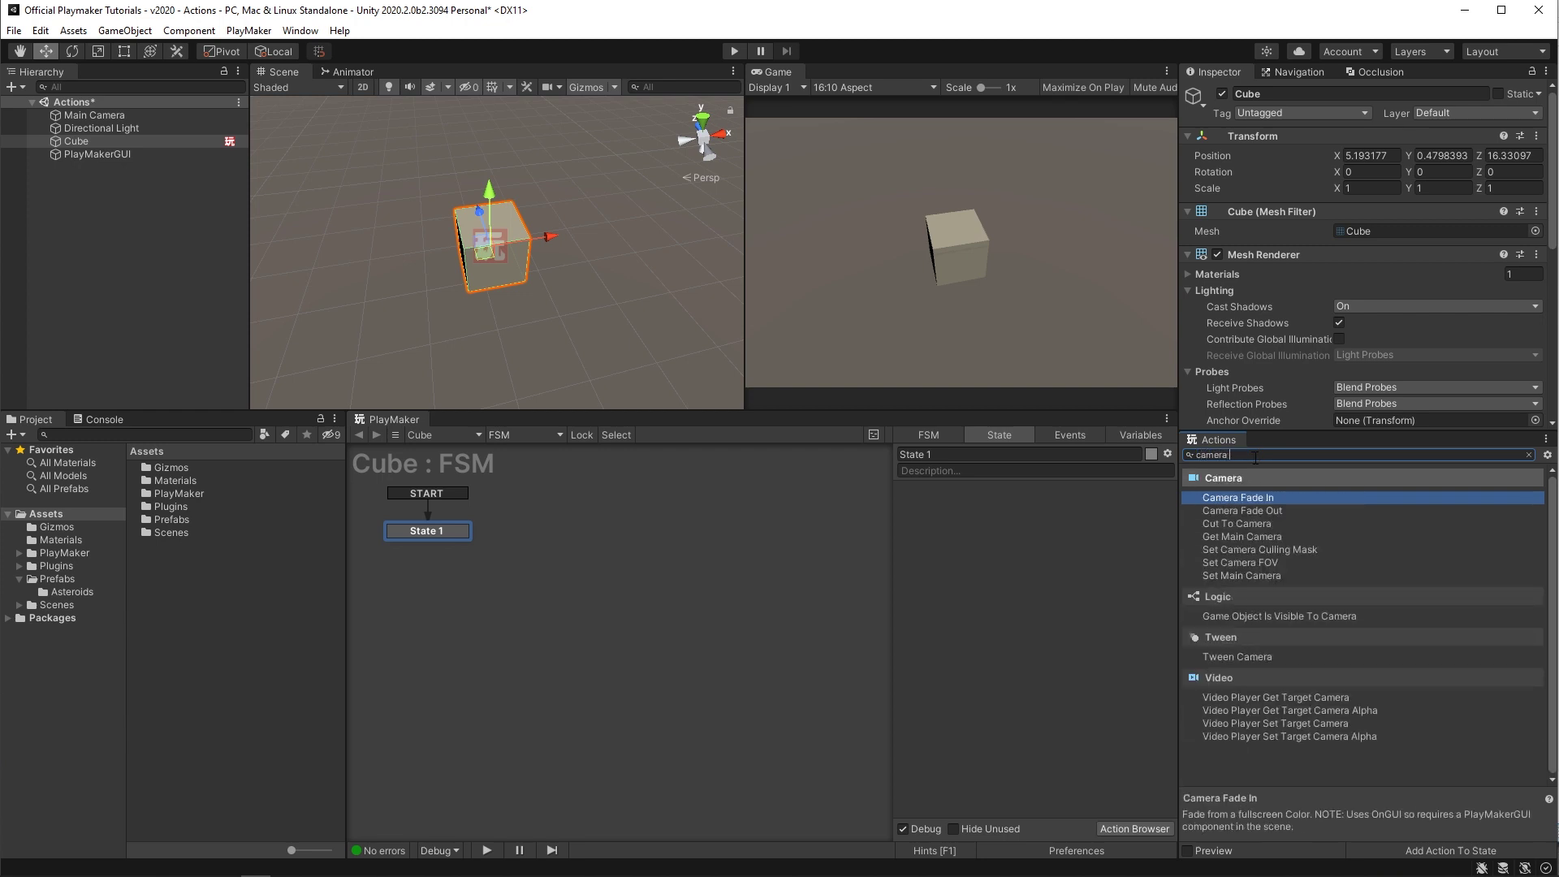
key(Down)
key(Return)
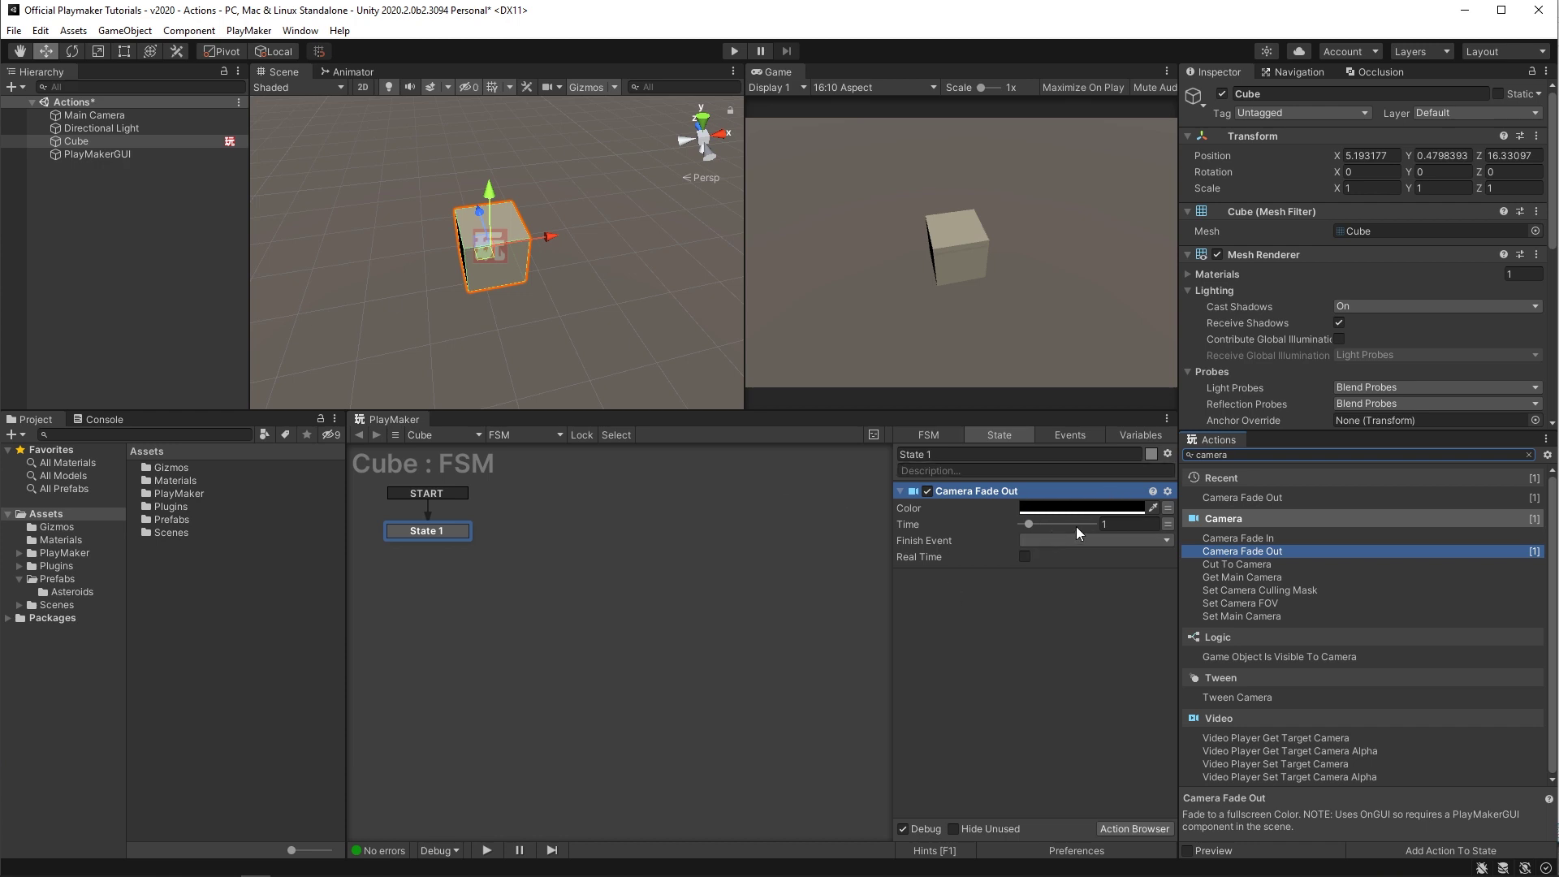
click(1106, 524)
text(3)
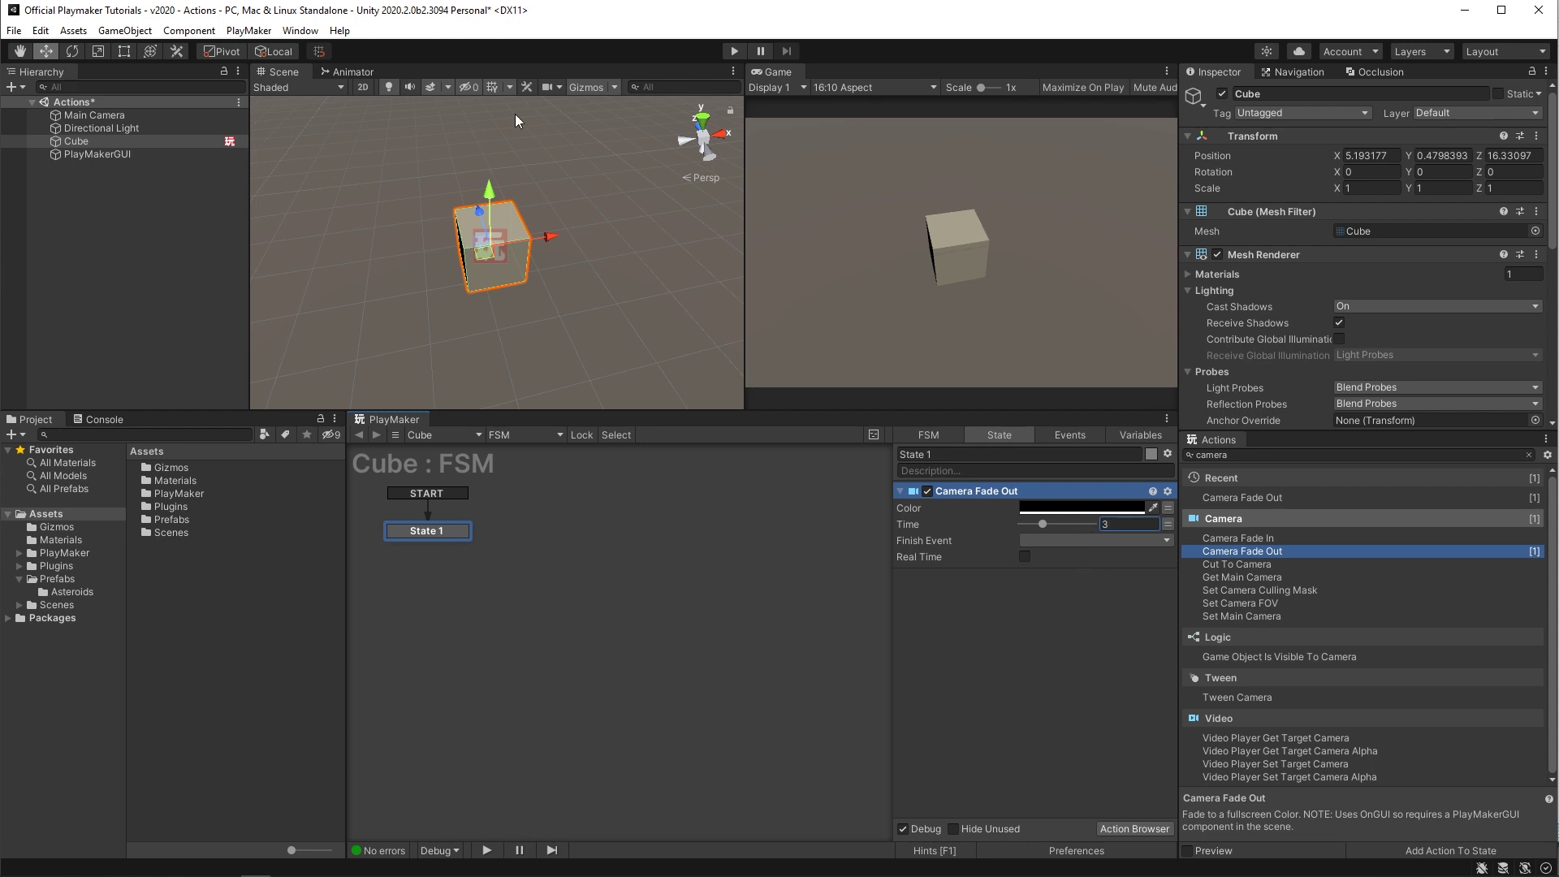
click(733, 51)
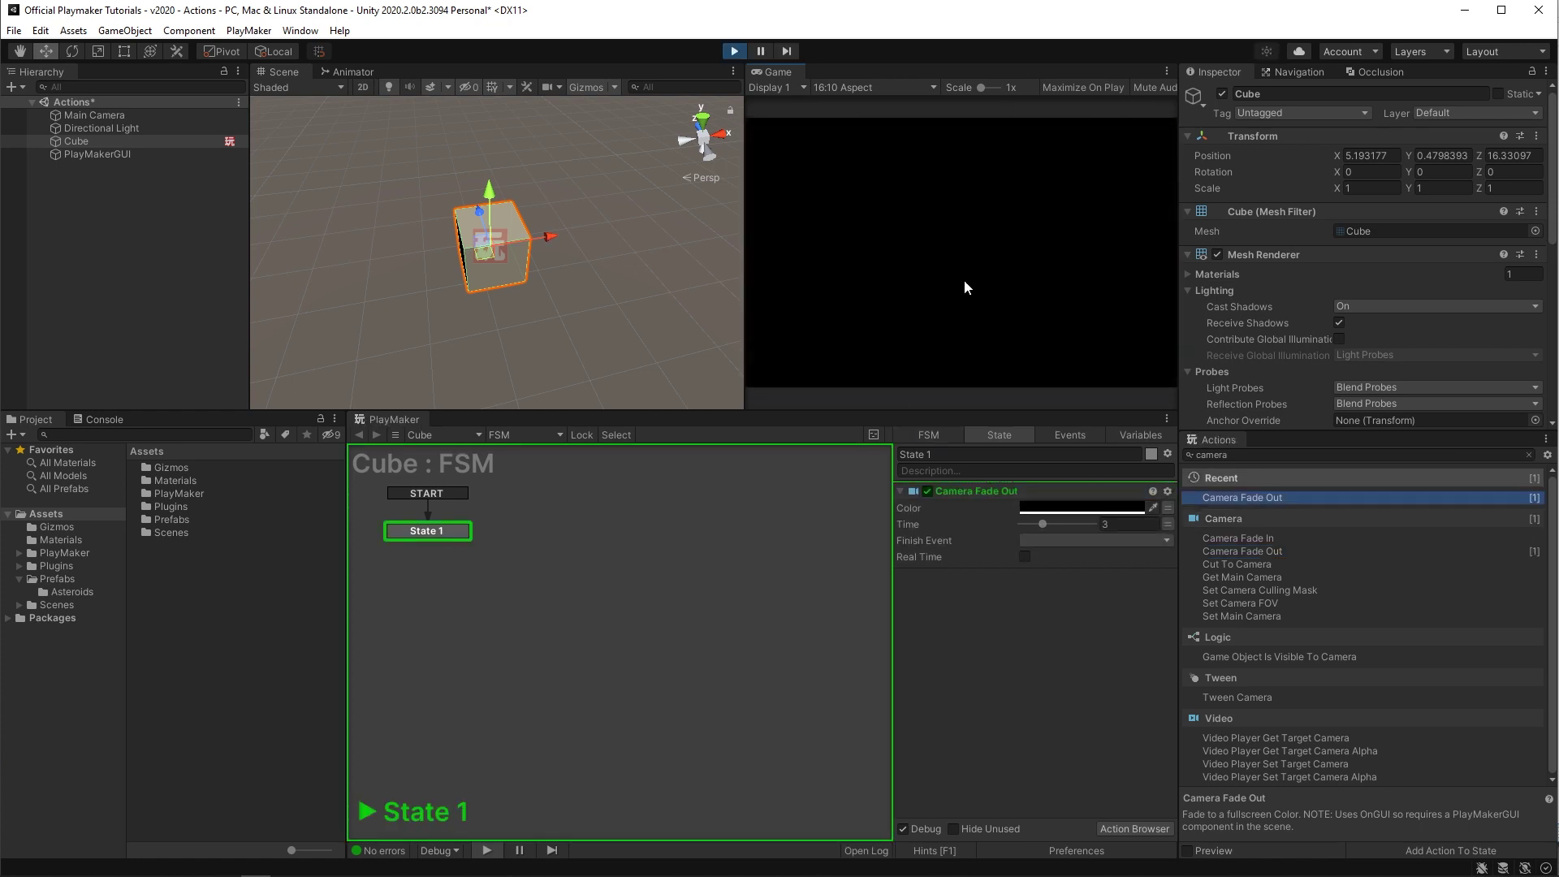
key(ctrl+p)
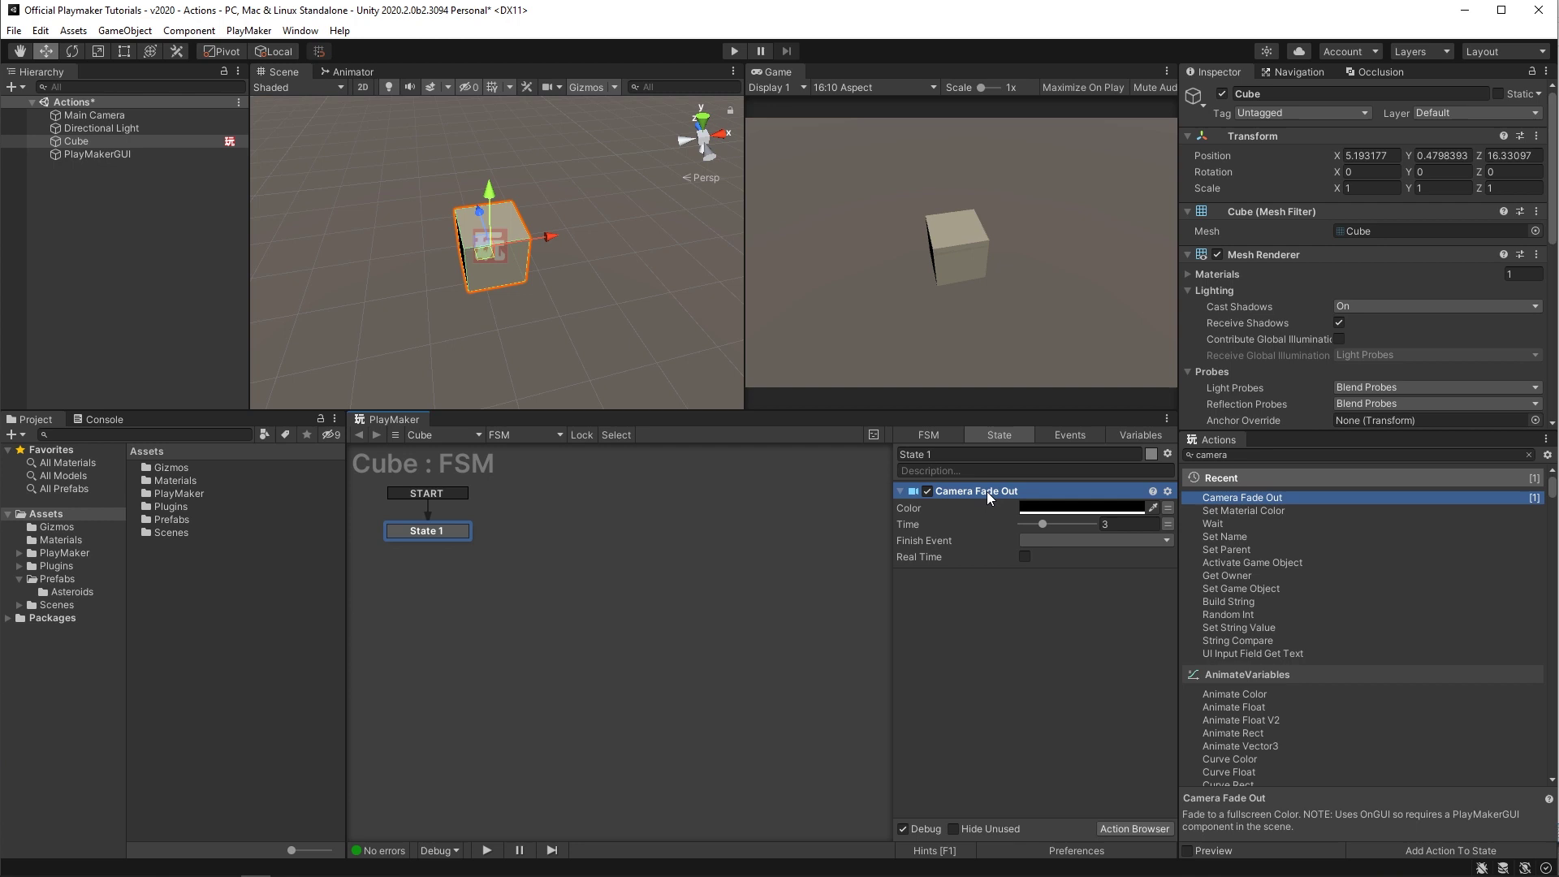
Add a sphere, place it to the right of the cube, and reselect the cube.
right_click(93, 221)
mouse_move(188, 430)
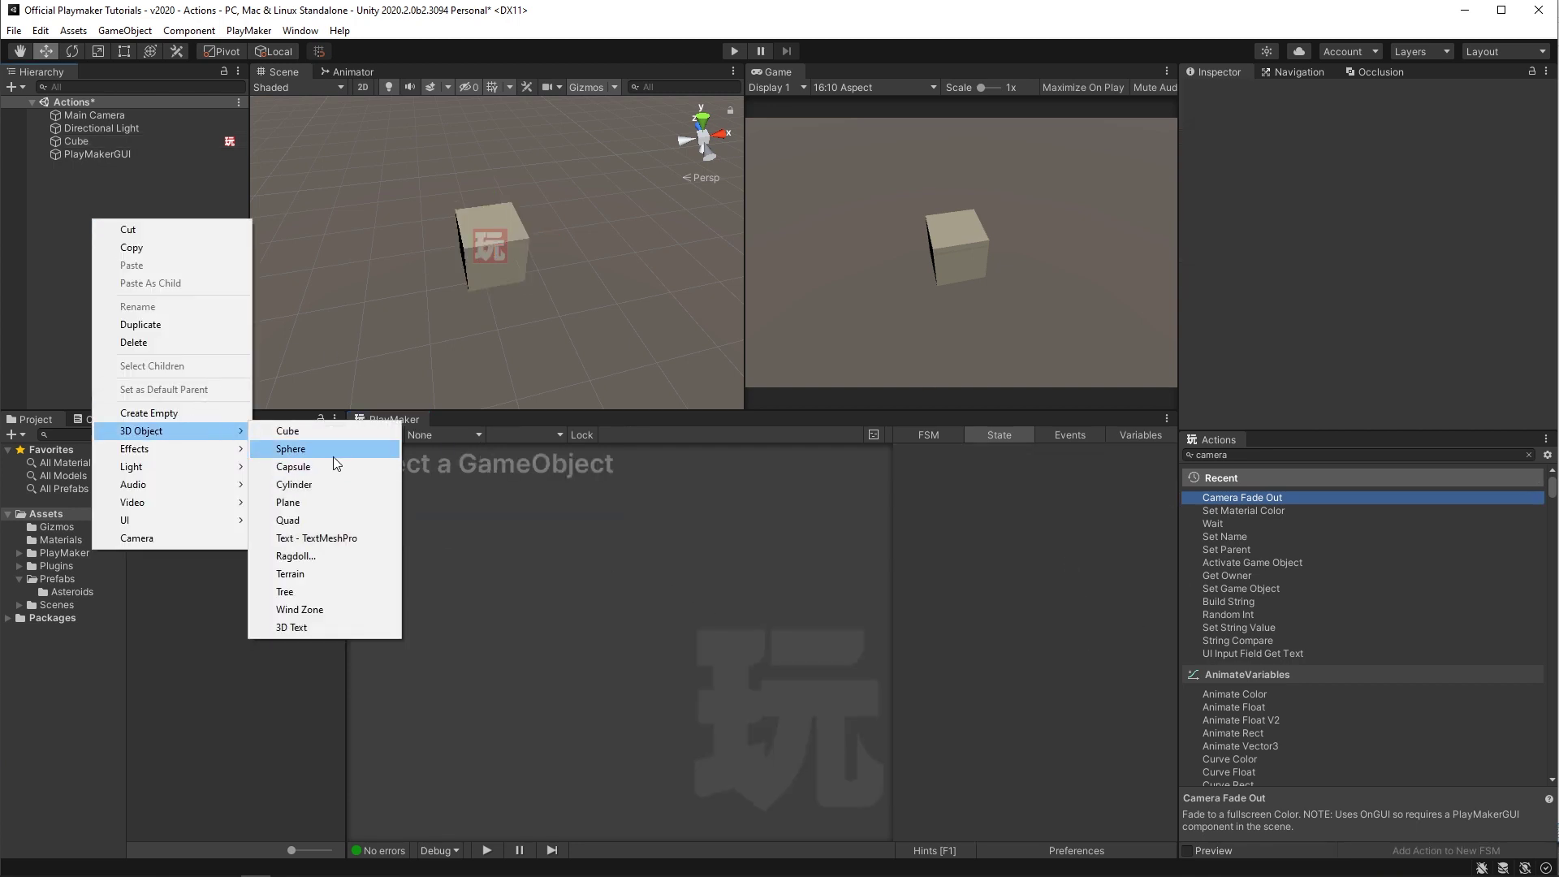
click(333, 454)
drag(559, 243, 679, 225)
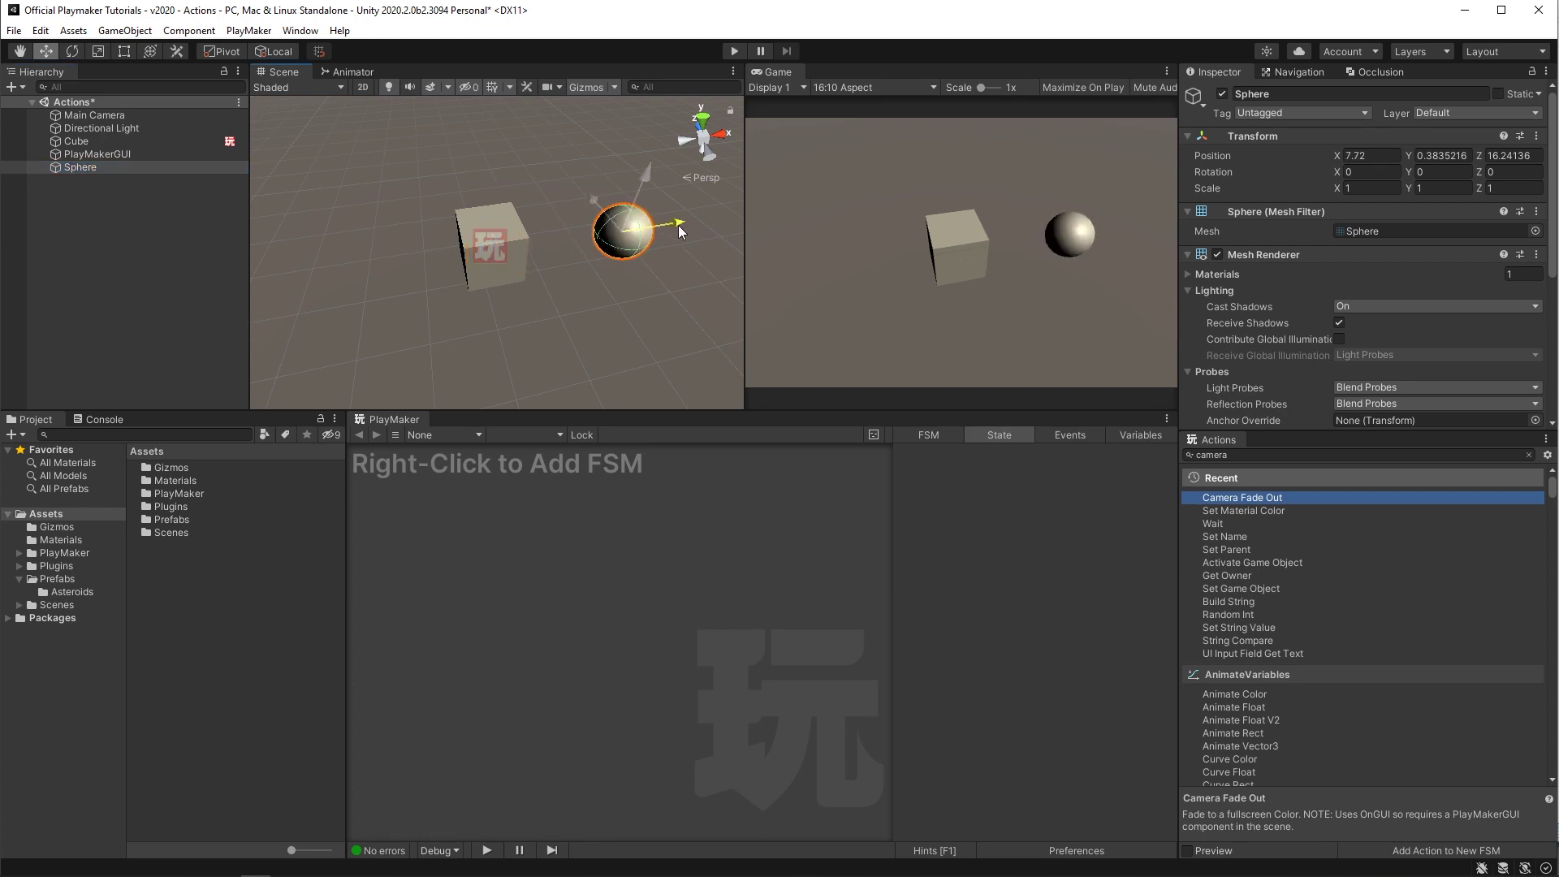
click(76, 141)
Add Move Towards to State 1, targeting the Sphere with Max Speed 3.
click(1243, 455)
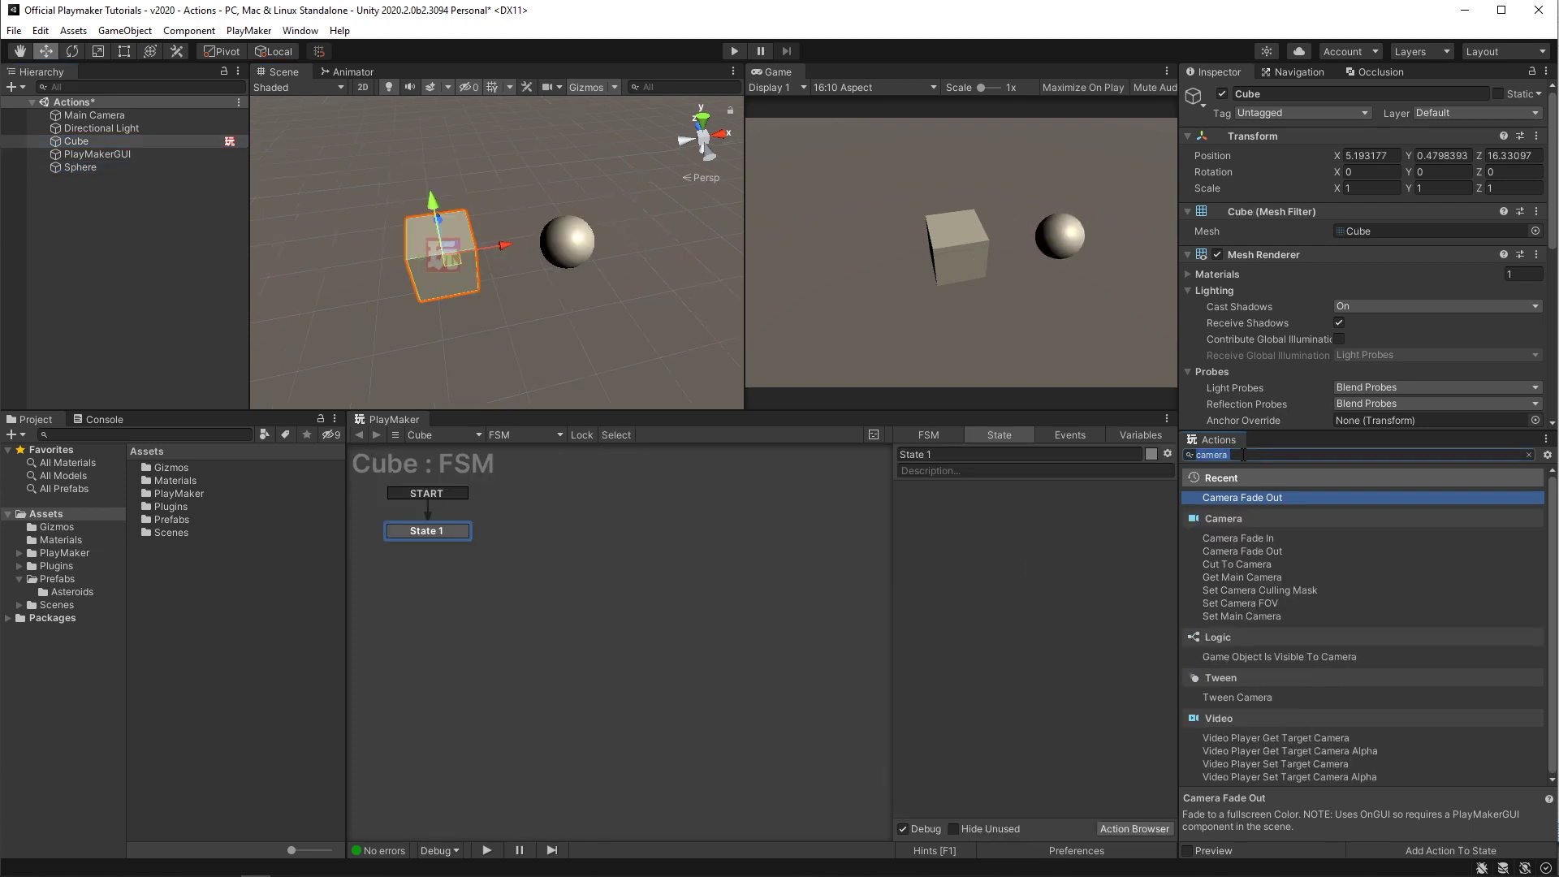
text(move towar)
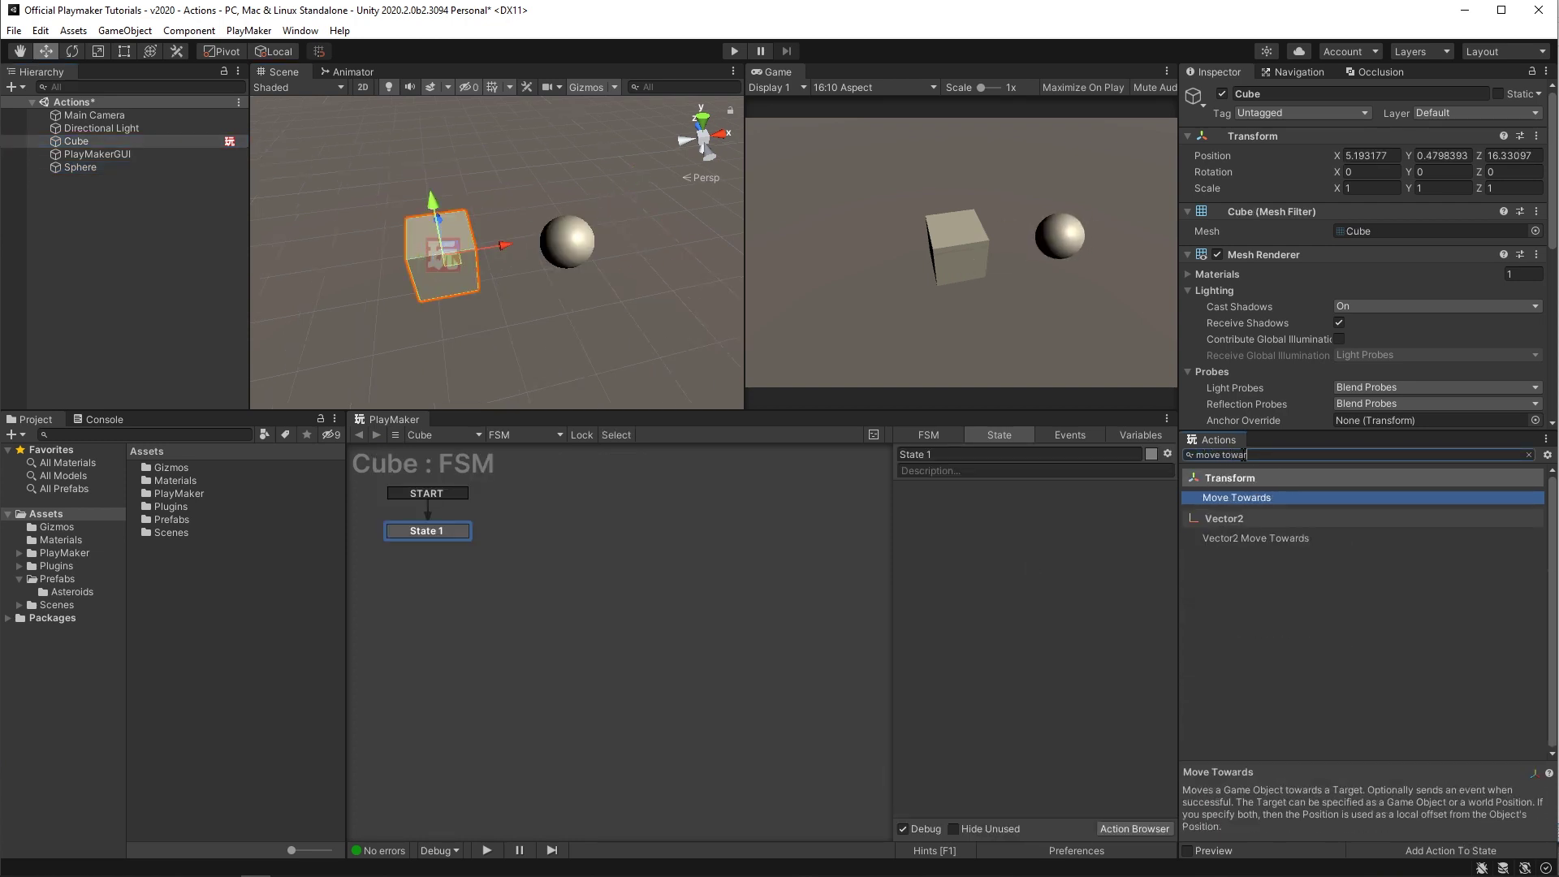
key(Return)
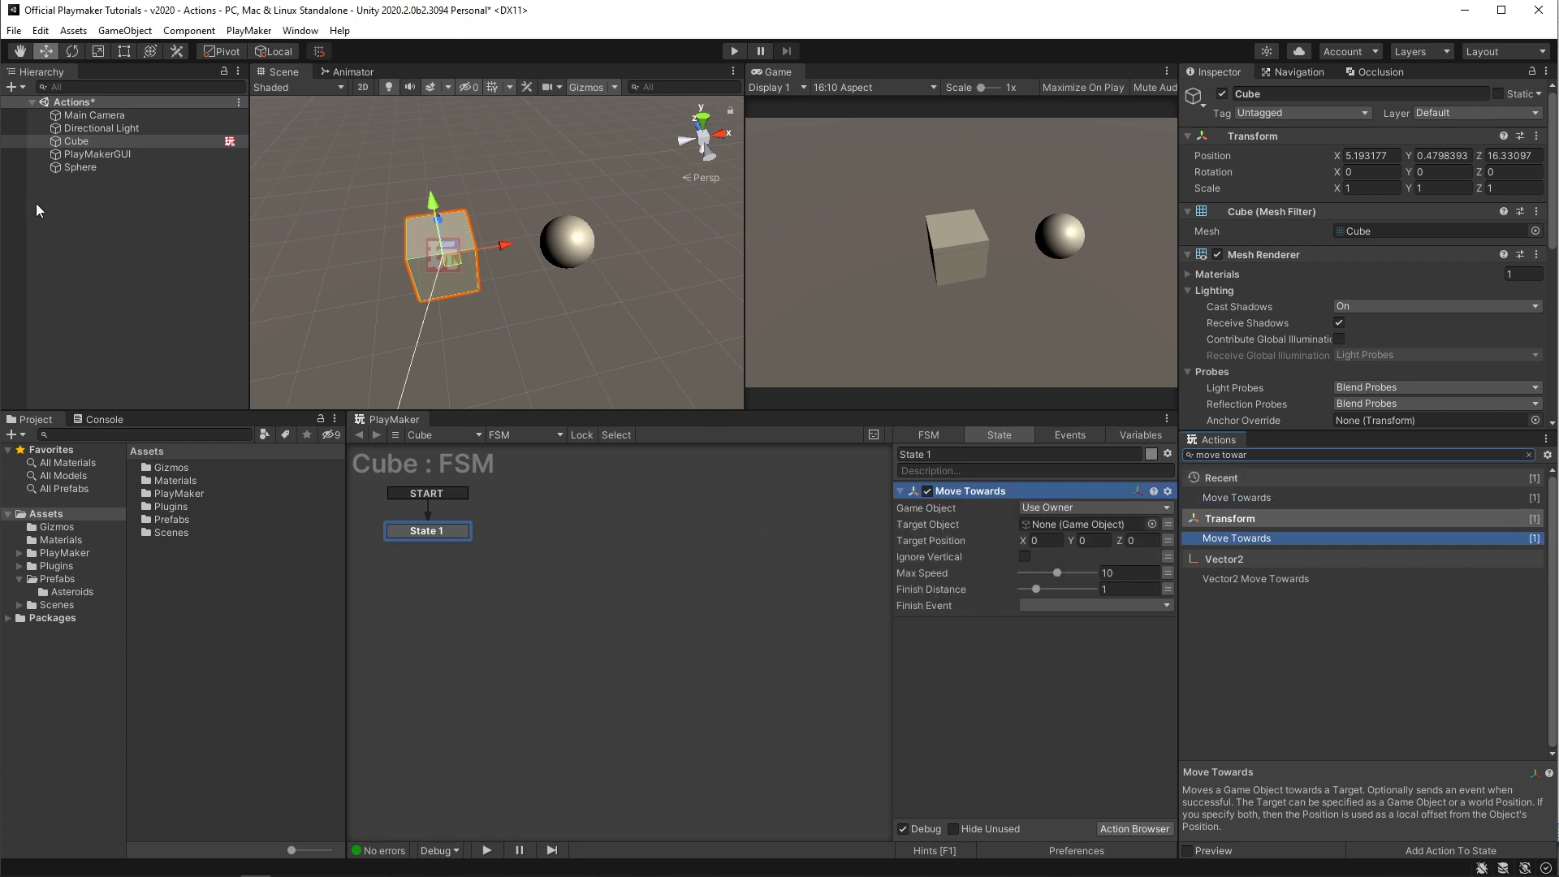
drag(76, 167, 1036, 528)
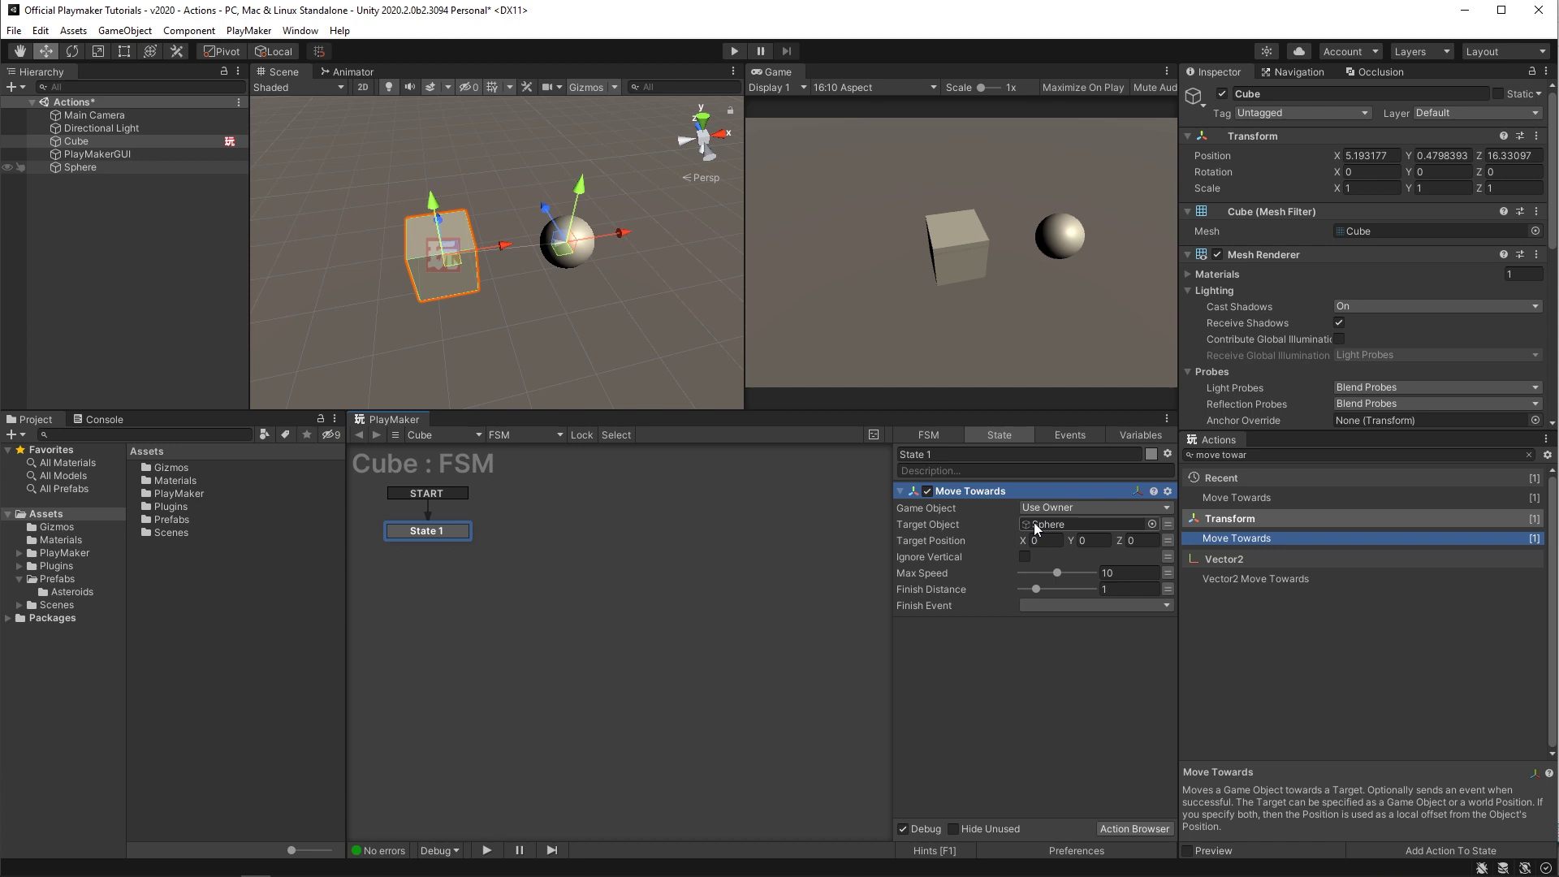
click(1133, 574)
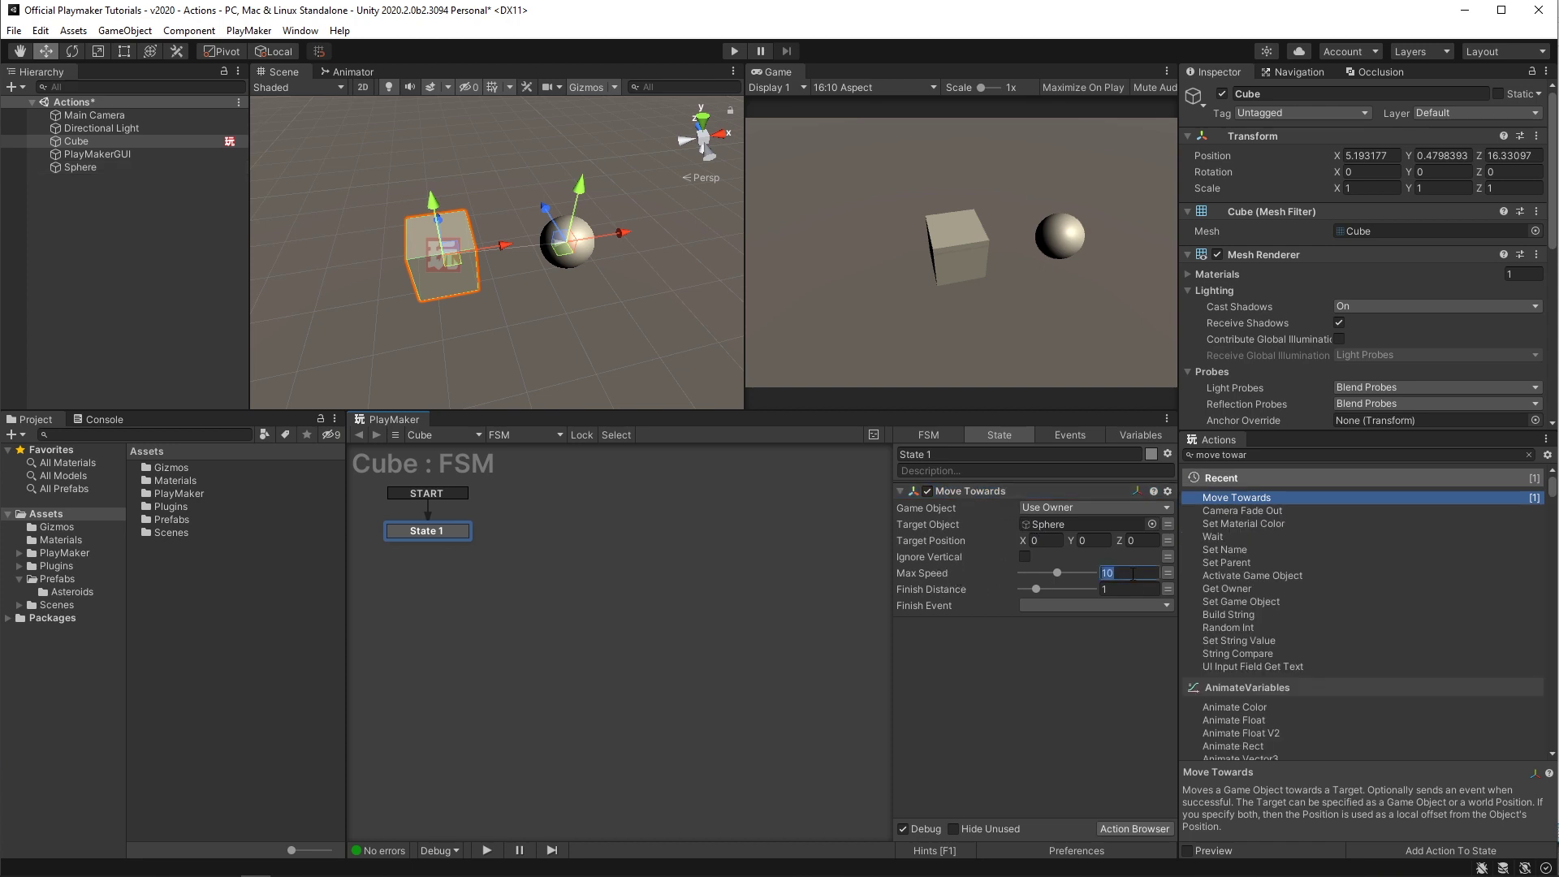
text(3)
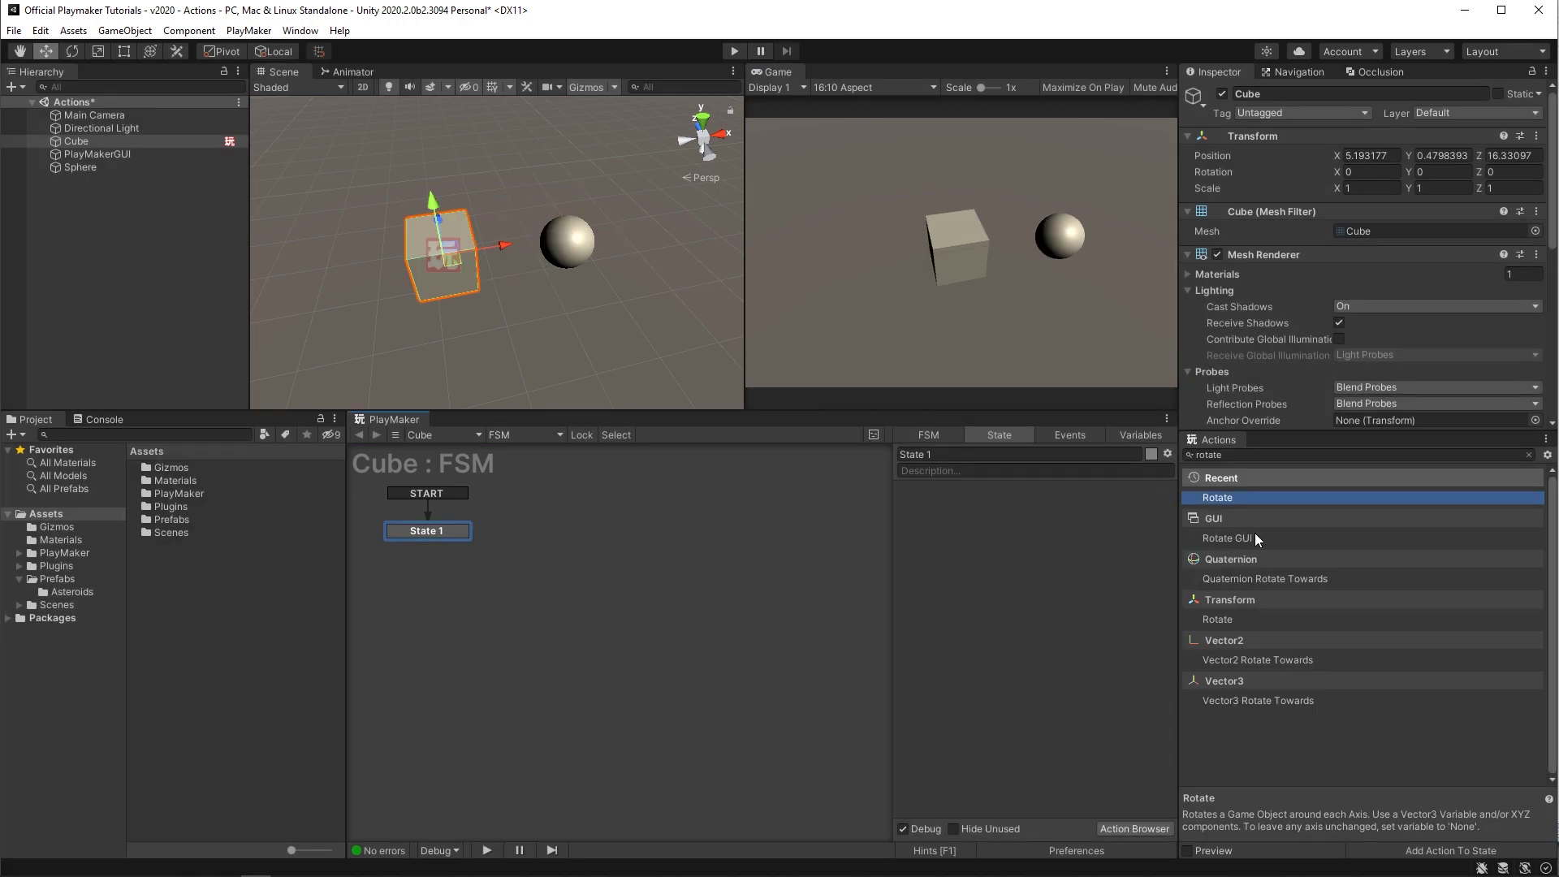
Add a Rotate action to State 1 with Y Angle set to 5.
drag(1218, 500, 989, 546)
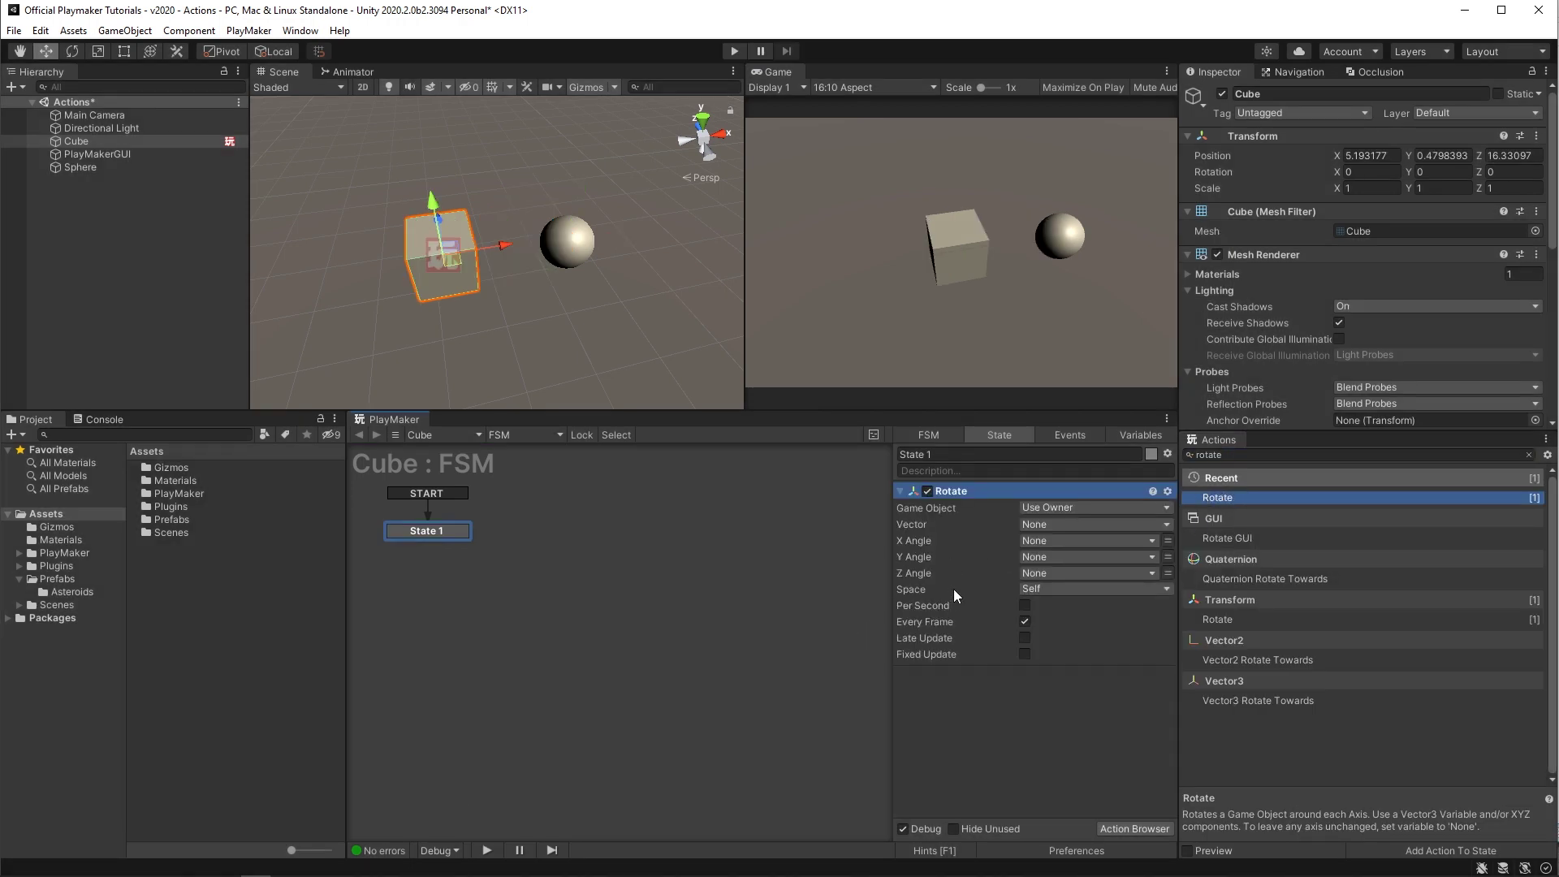
click(1168, 557)
click(1100, 557)
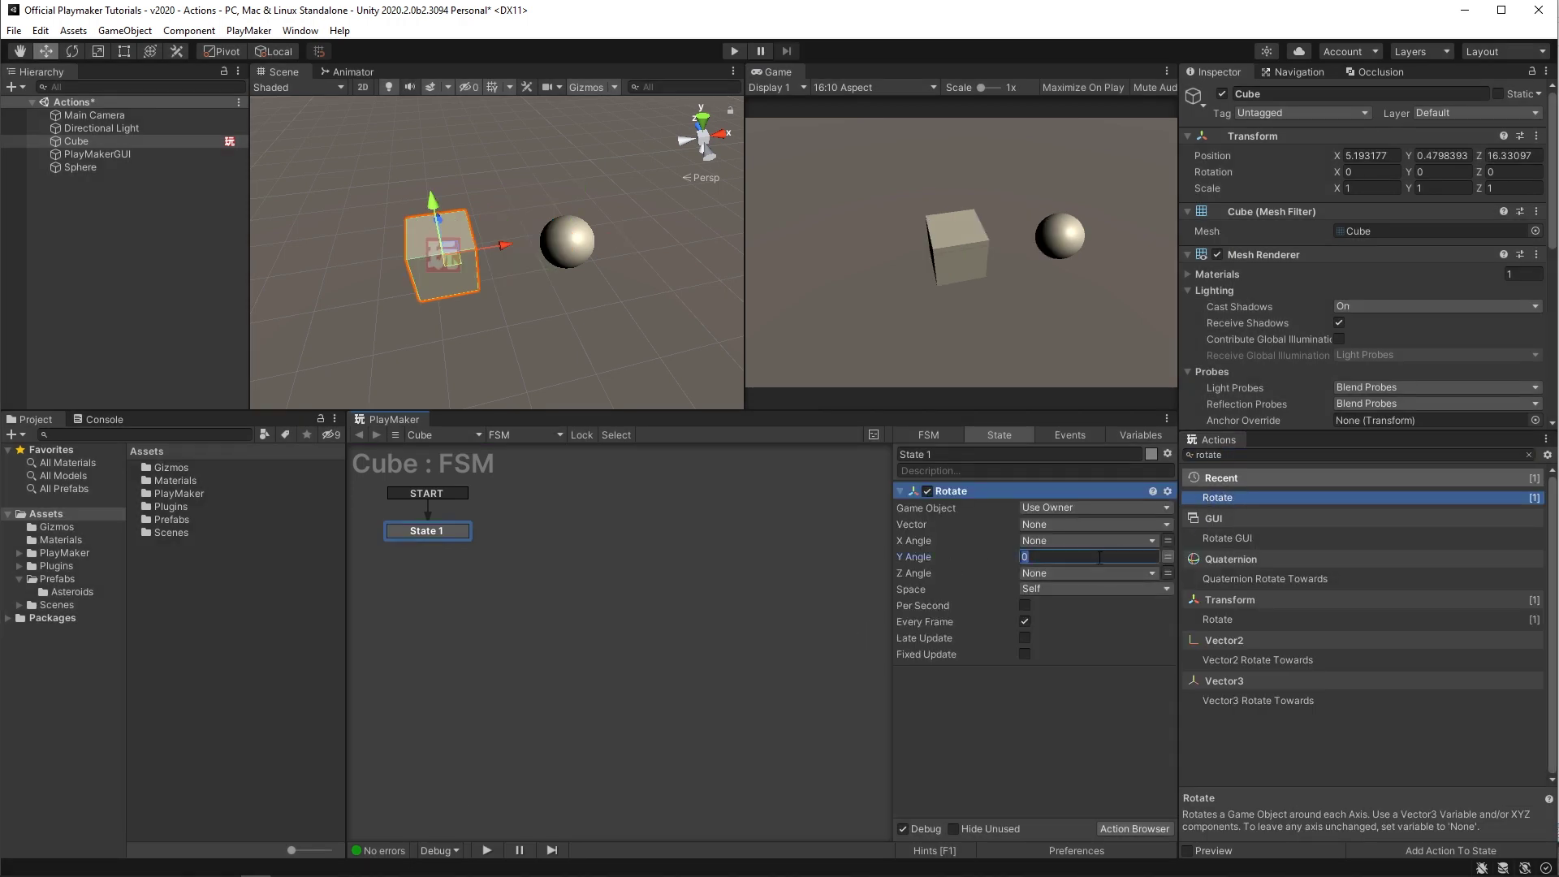
text(5)
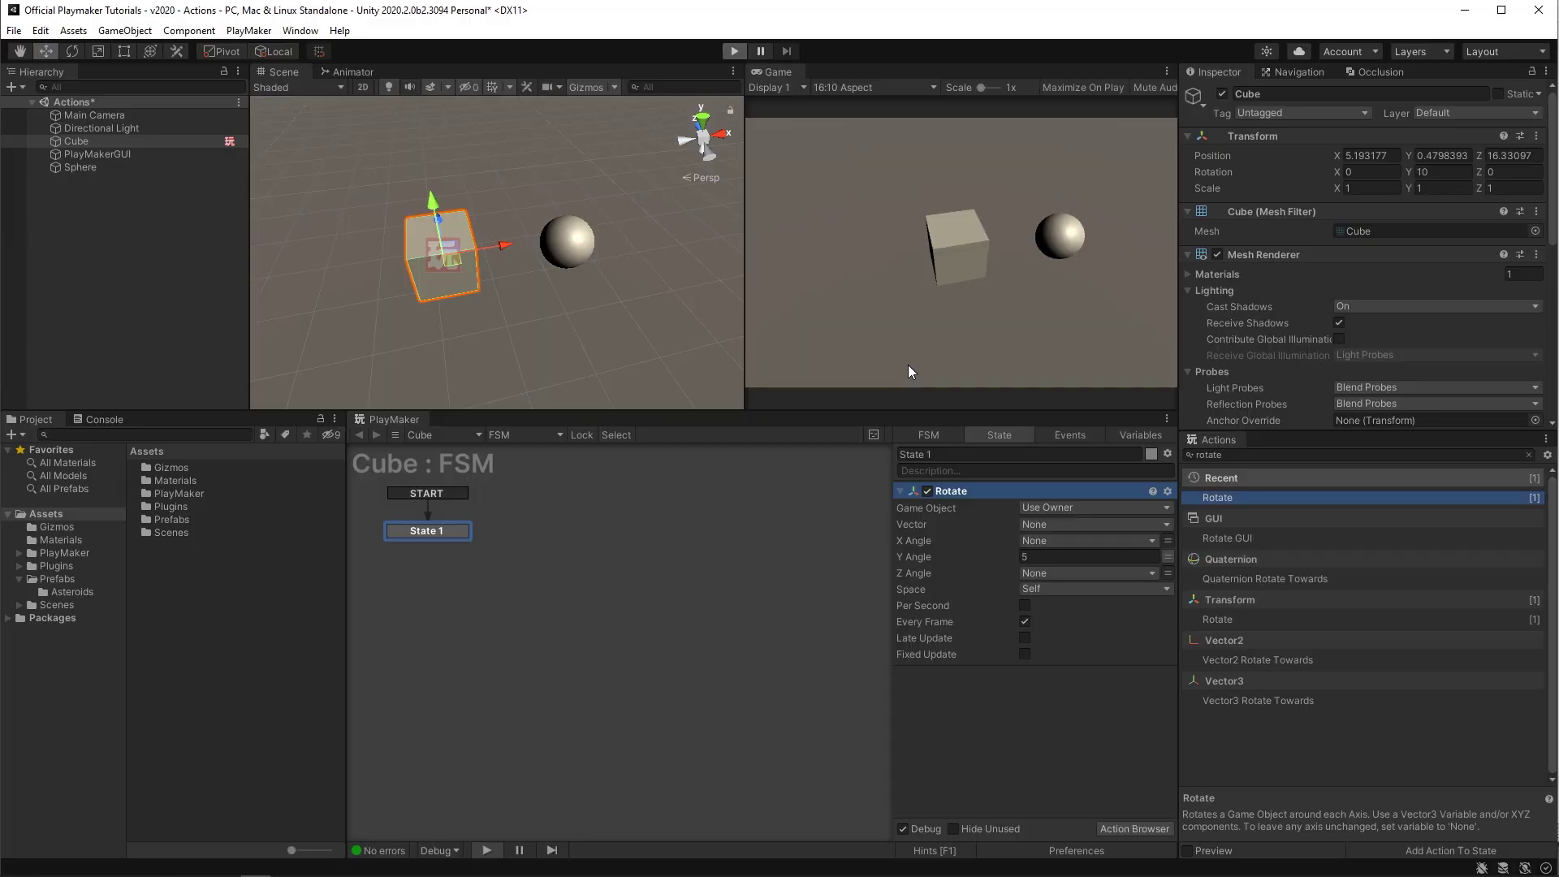
key(ctrl+p)
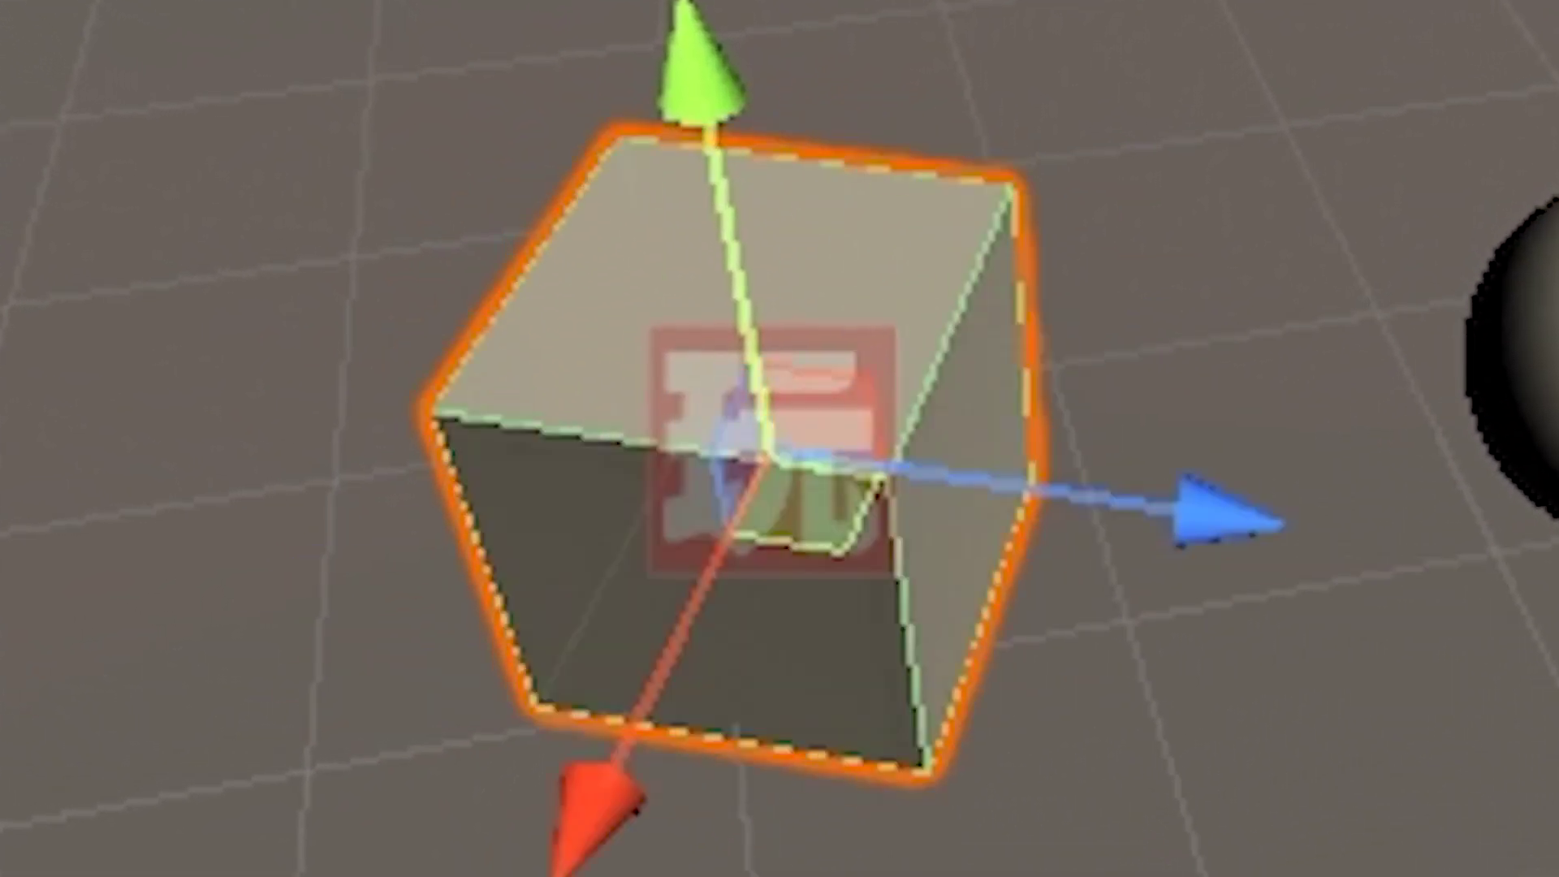
click(736, 52)
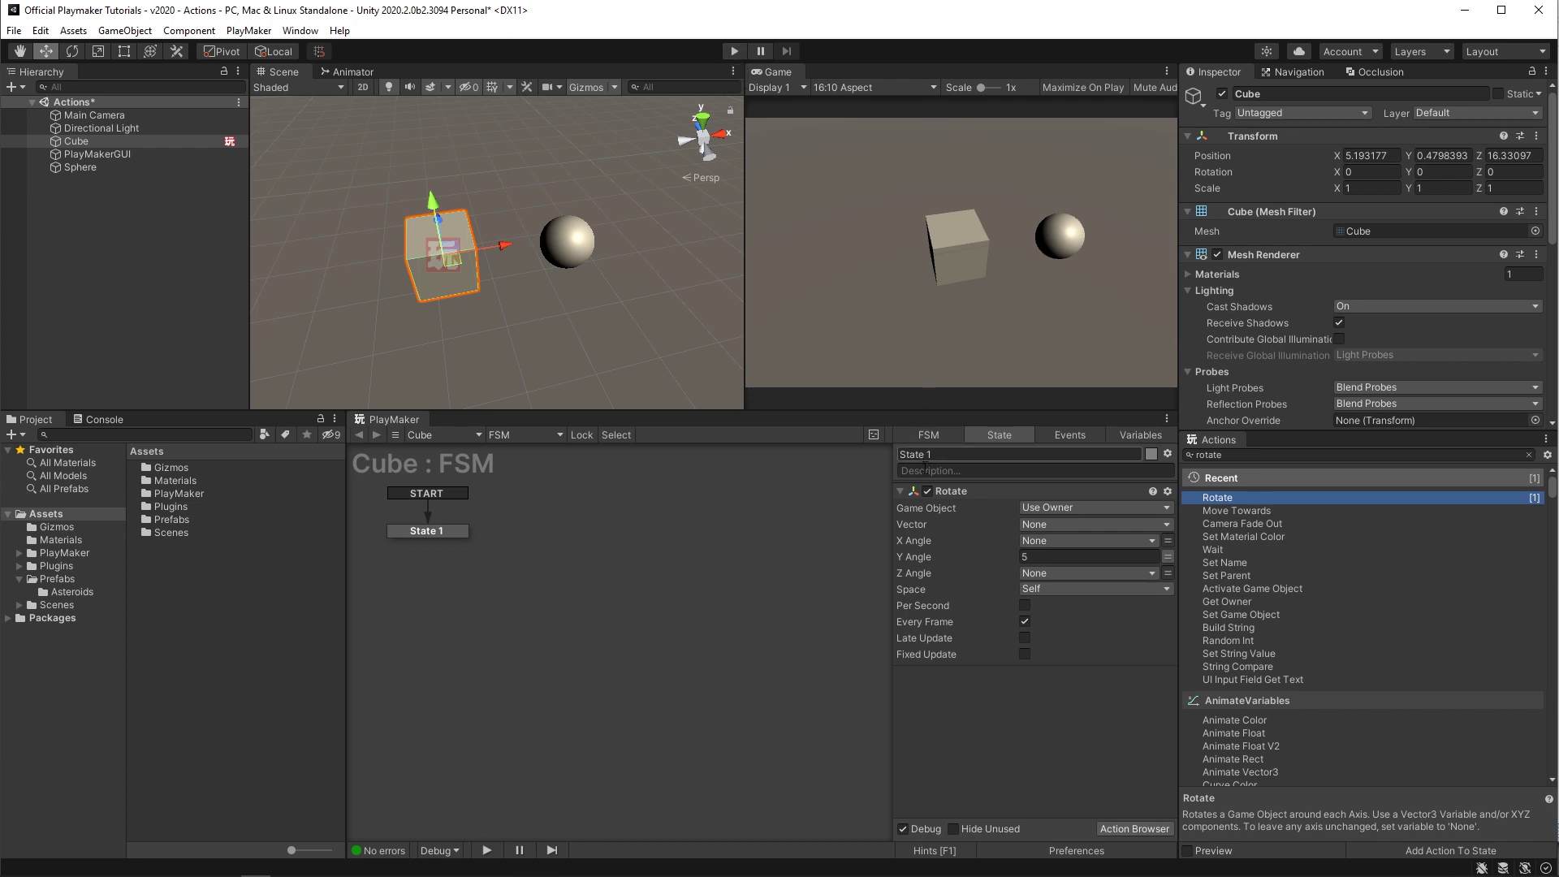
Replace State 1's Rotate action with a Move Towards action.
click(957, 492)
key(Delete)
click(1240, 455)
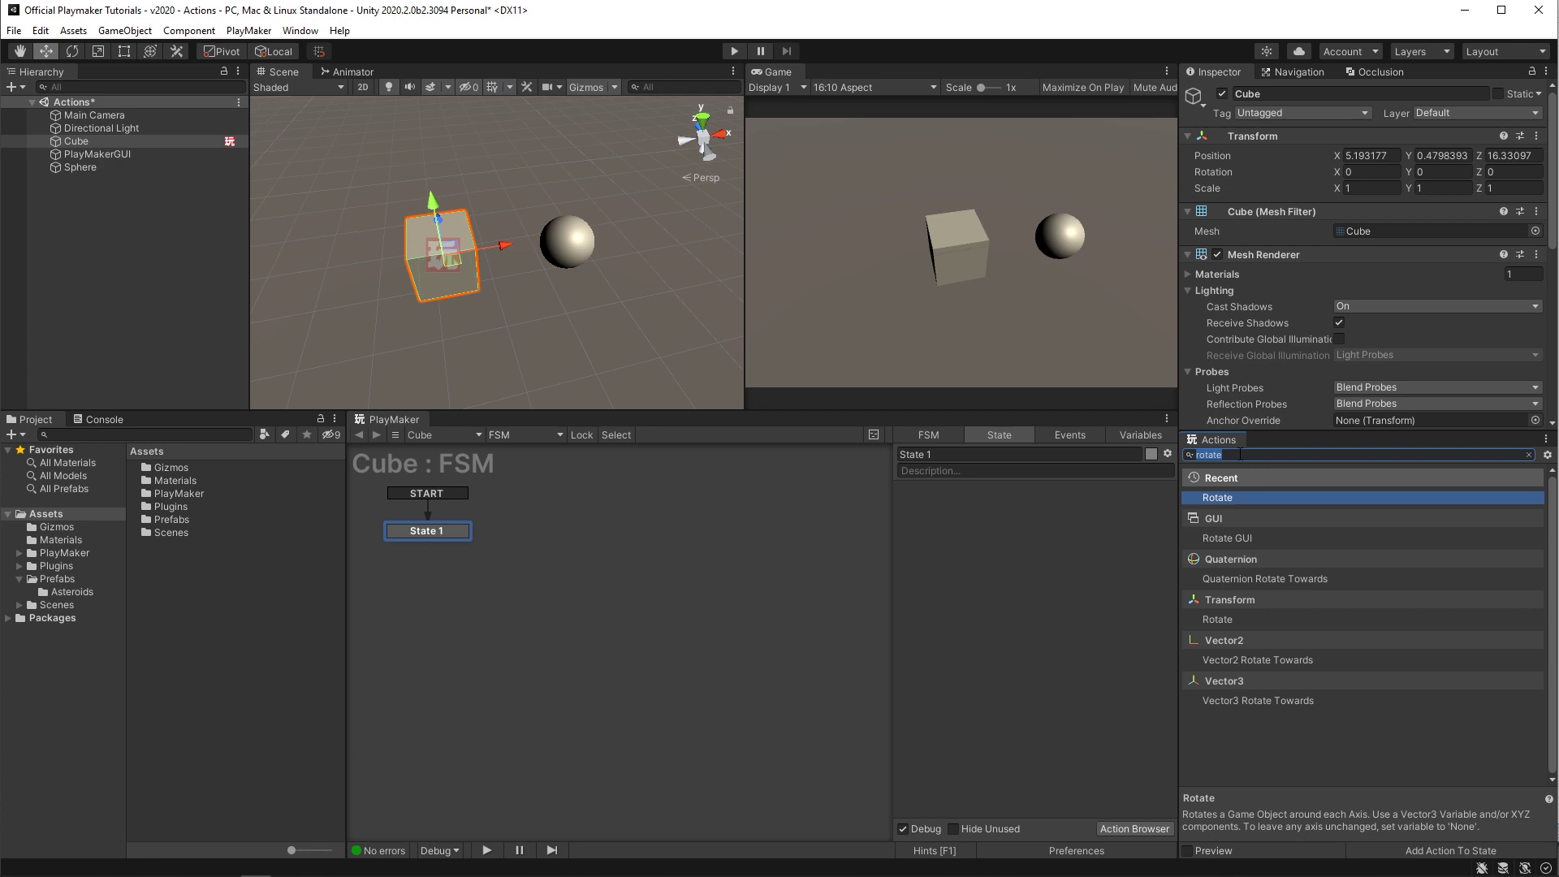
text(move)
key(Return)
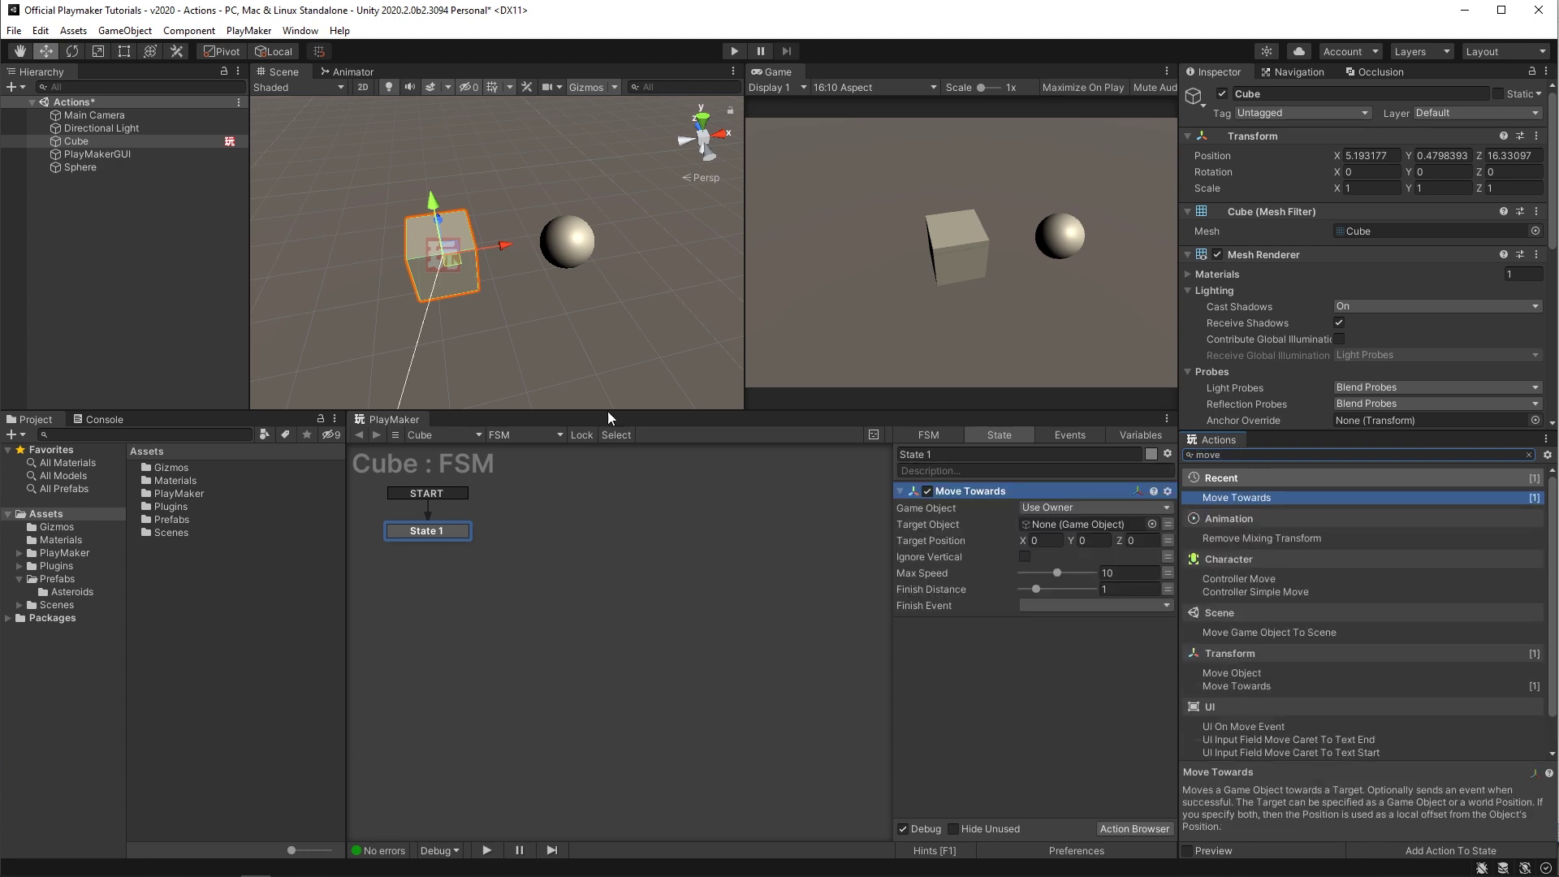
Target the Sphere at Max Speed 0.5 and move the cube farther left.
drag(65, 167, 1041, 522)
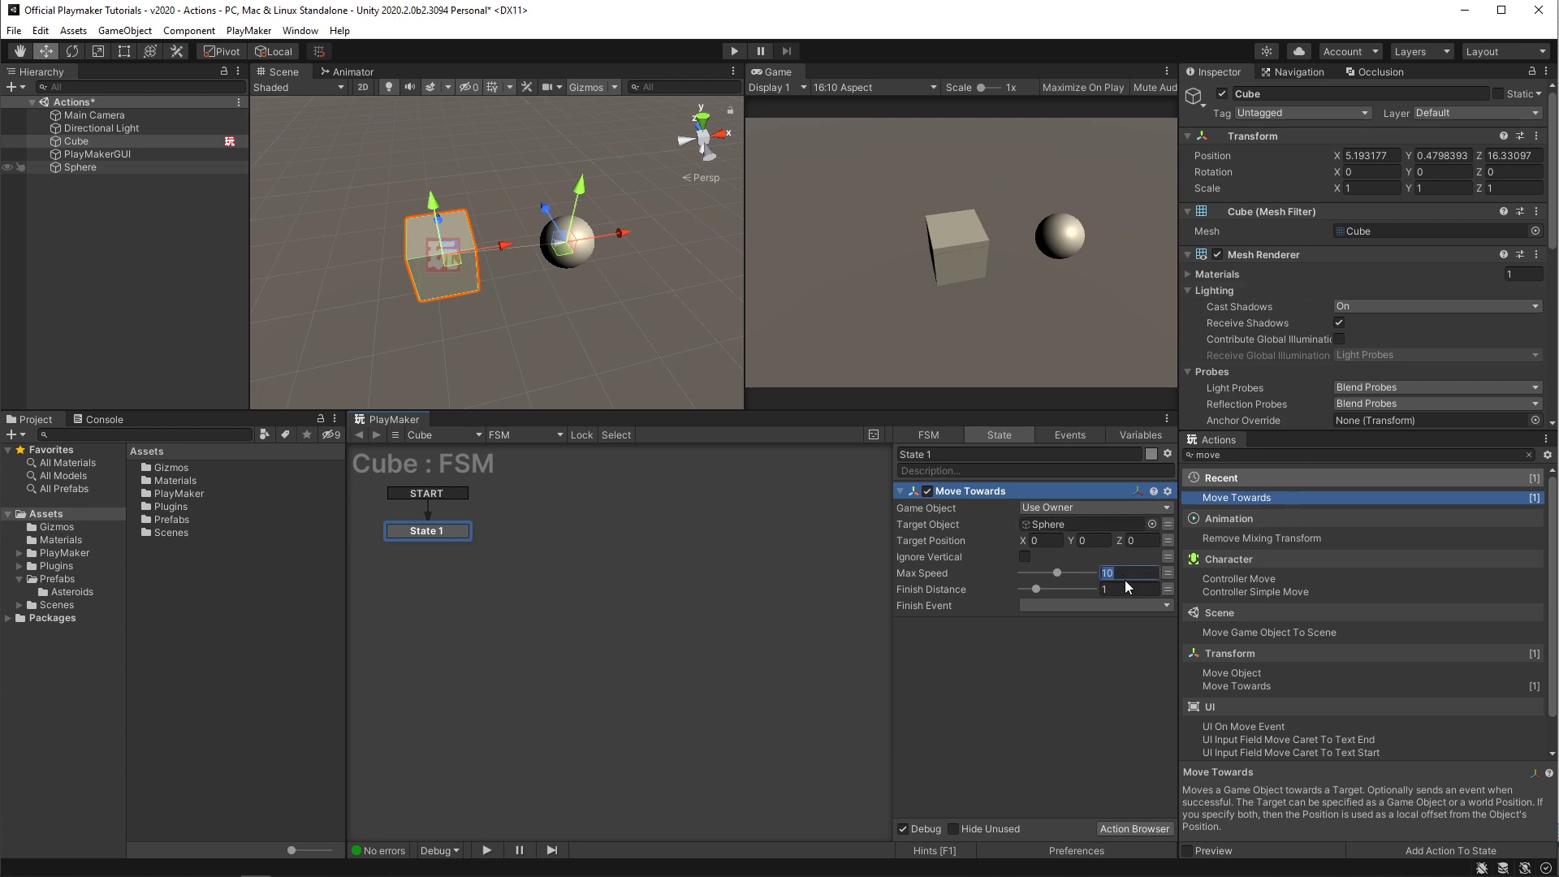
text(0.5)
drag(622, 233, 668, 225)
drag(500, 248, 383, 308)
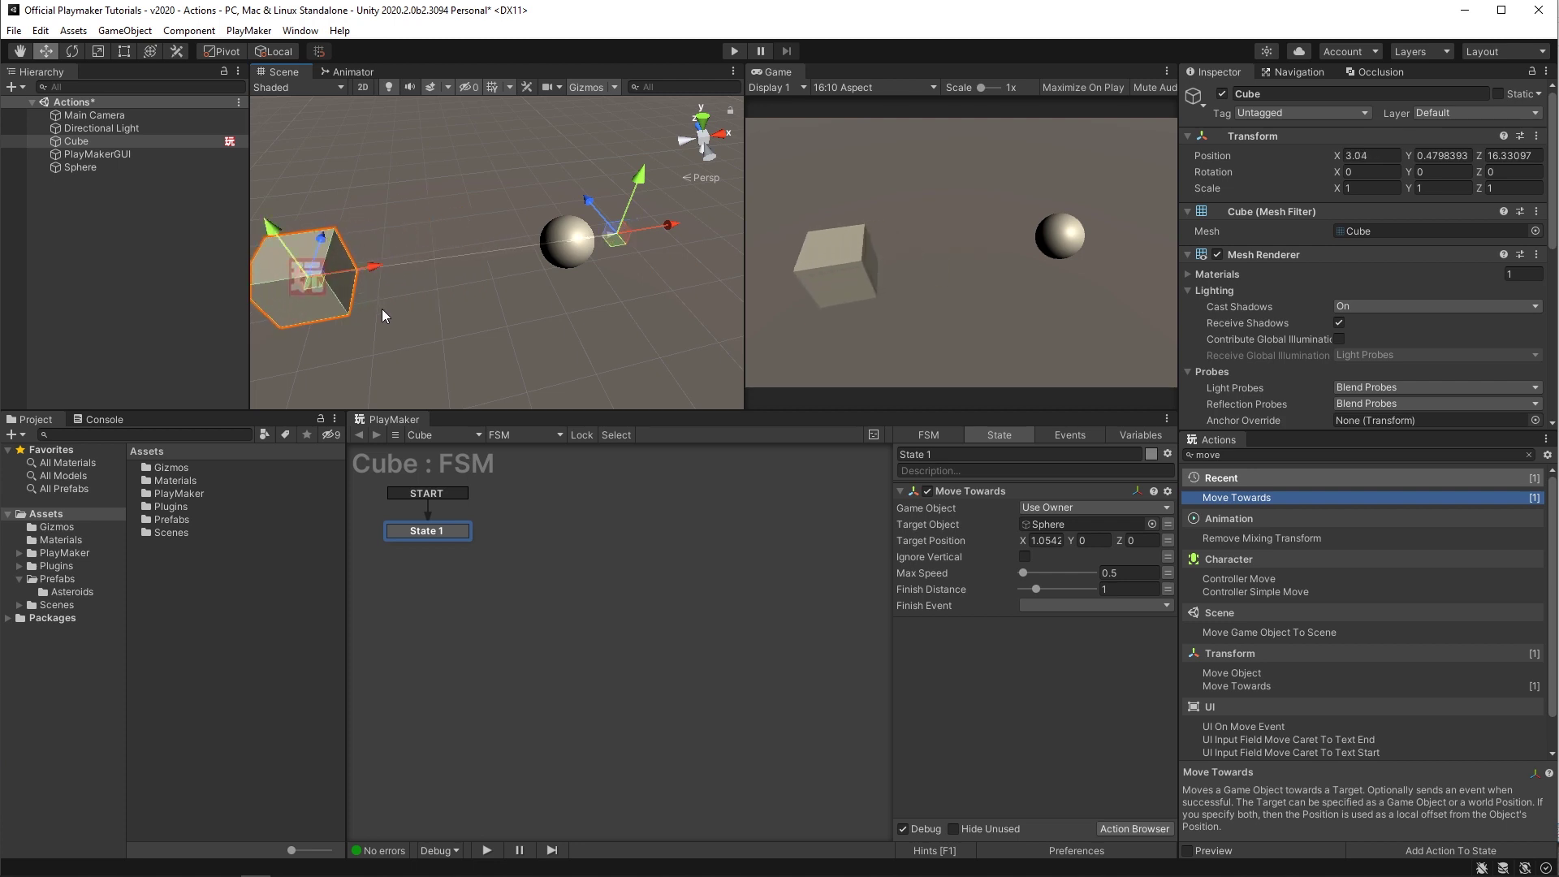
Create a new 'arrived' event as Move Towards' finish event.
click(1050, 606)
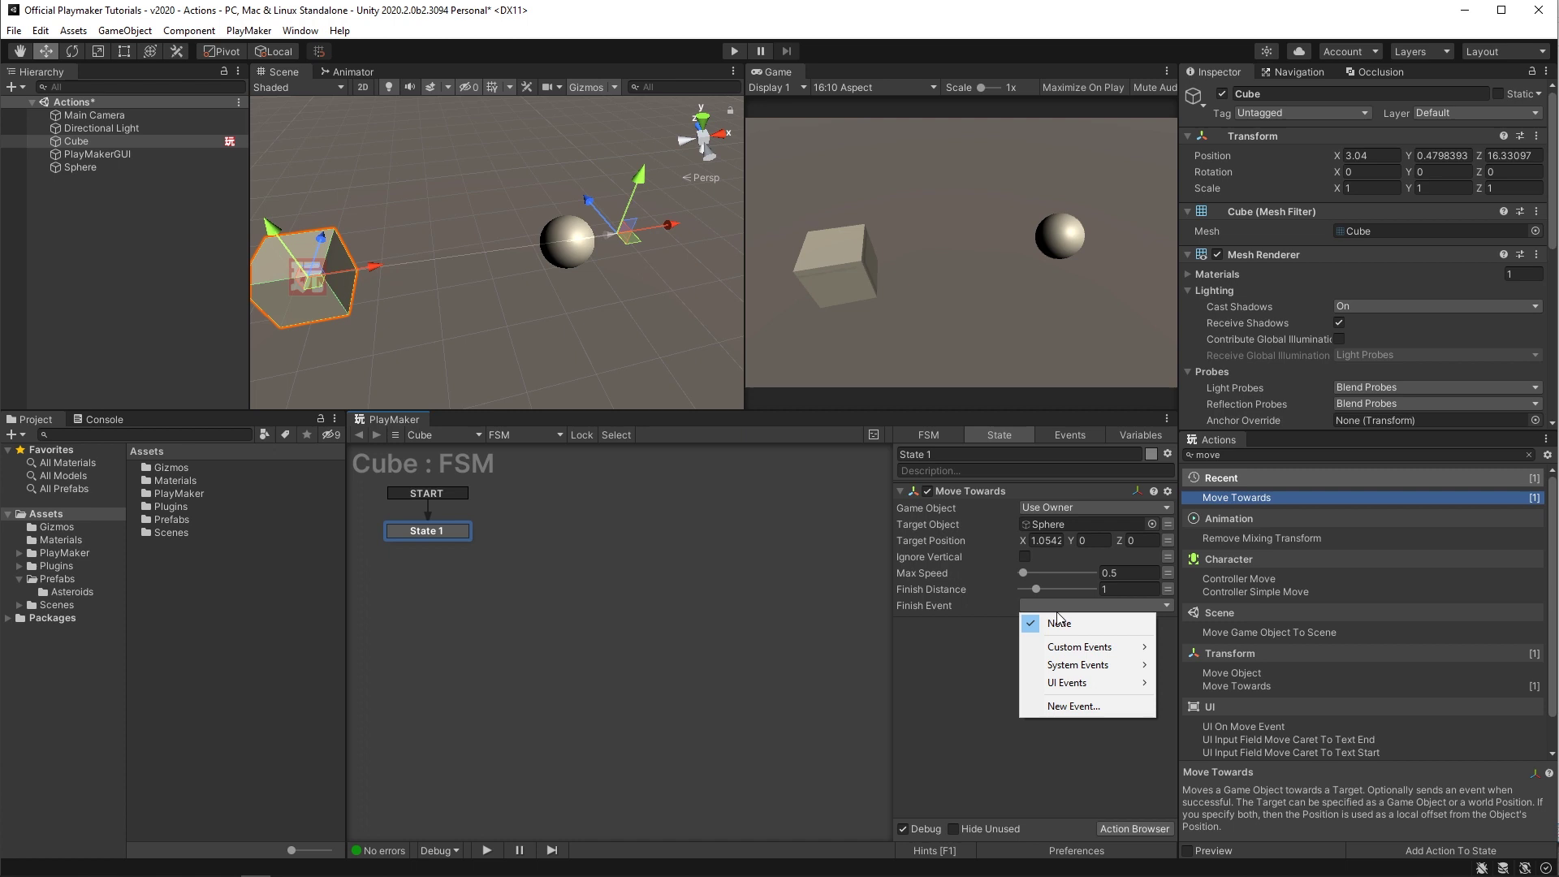
click(1089, 705)
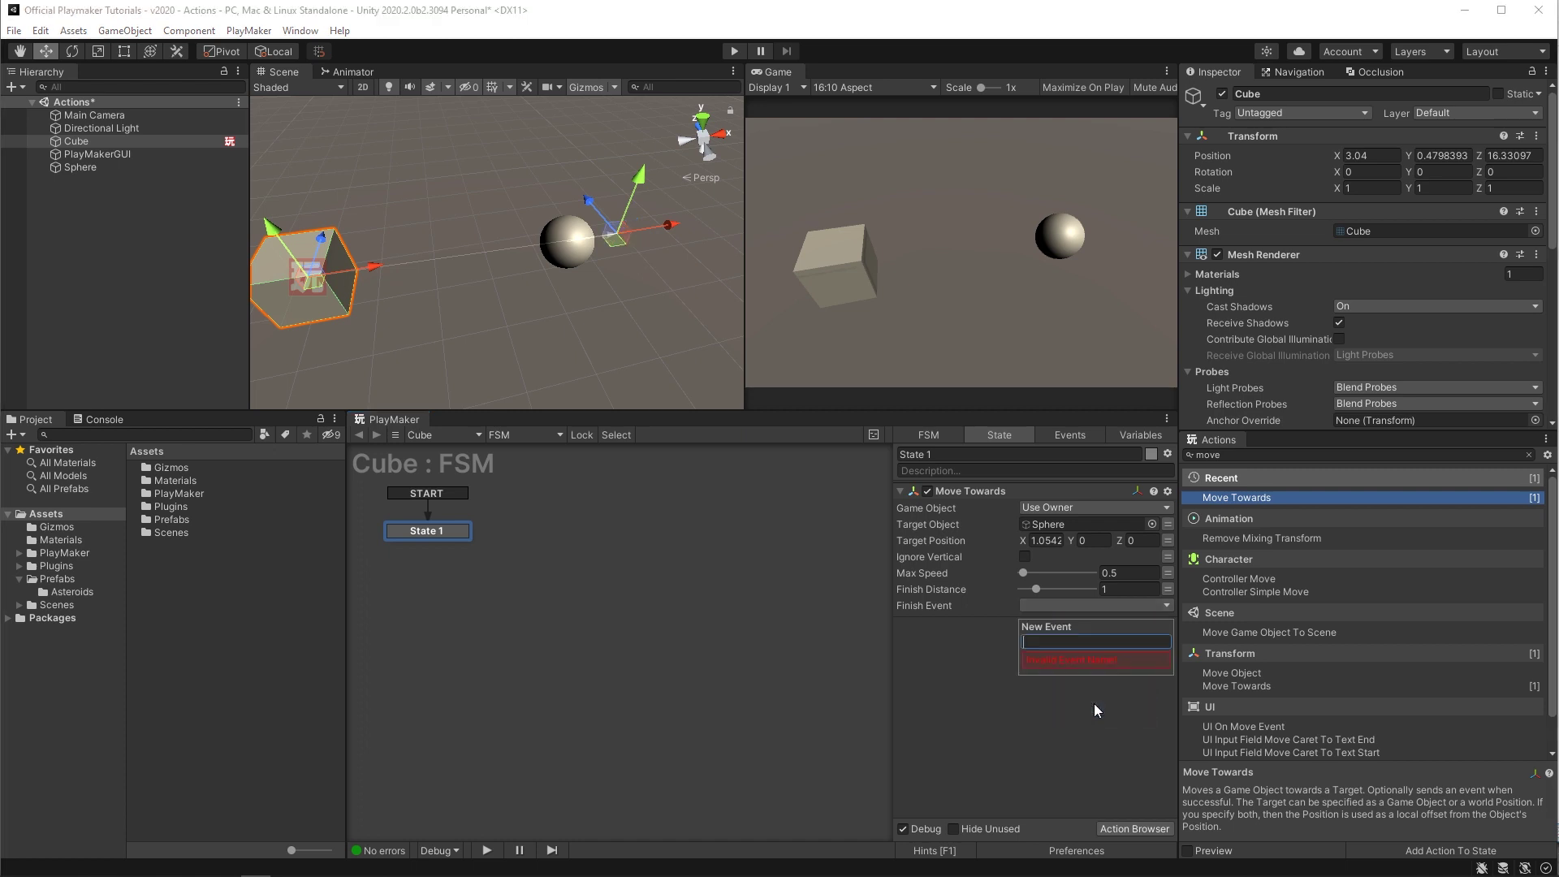
text(arrived)
key(Return)
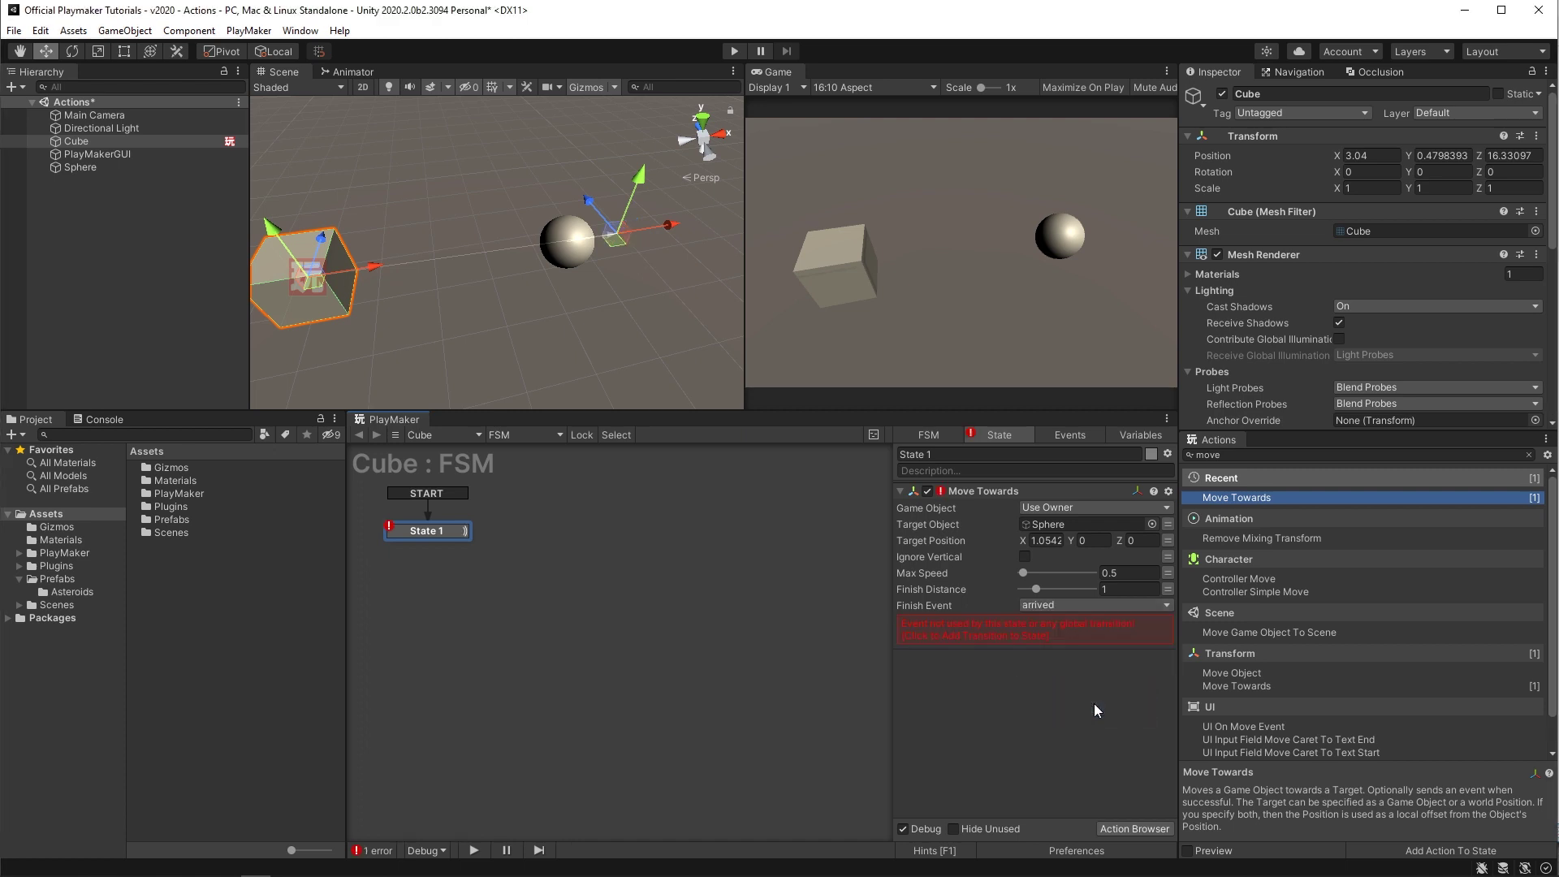
Add State 2 and link State 1's arrived transition to it.
right_click(576, 515)
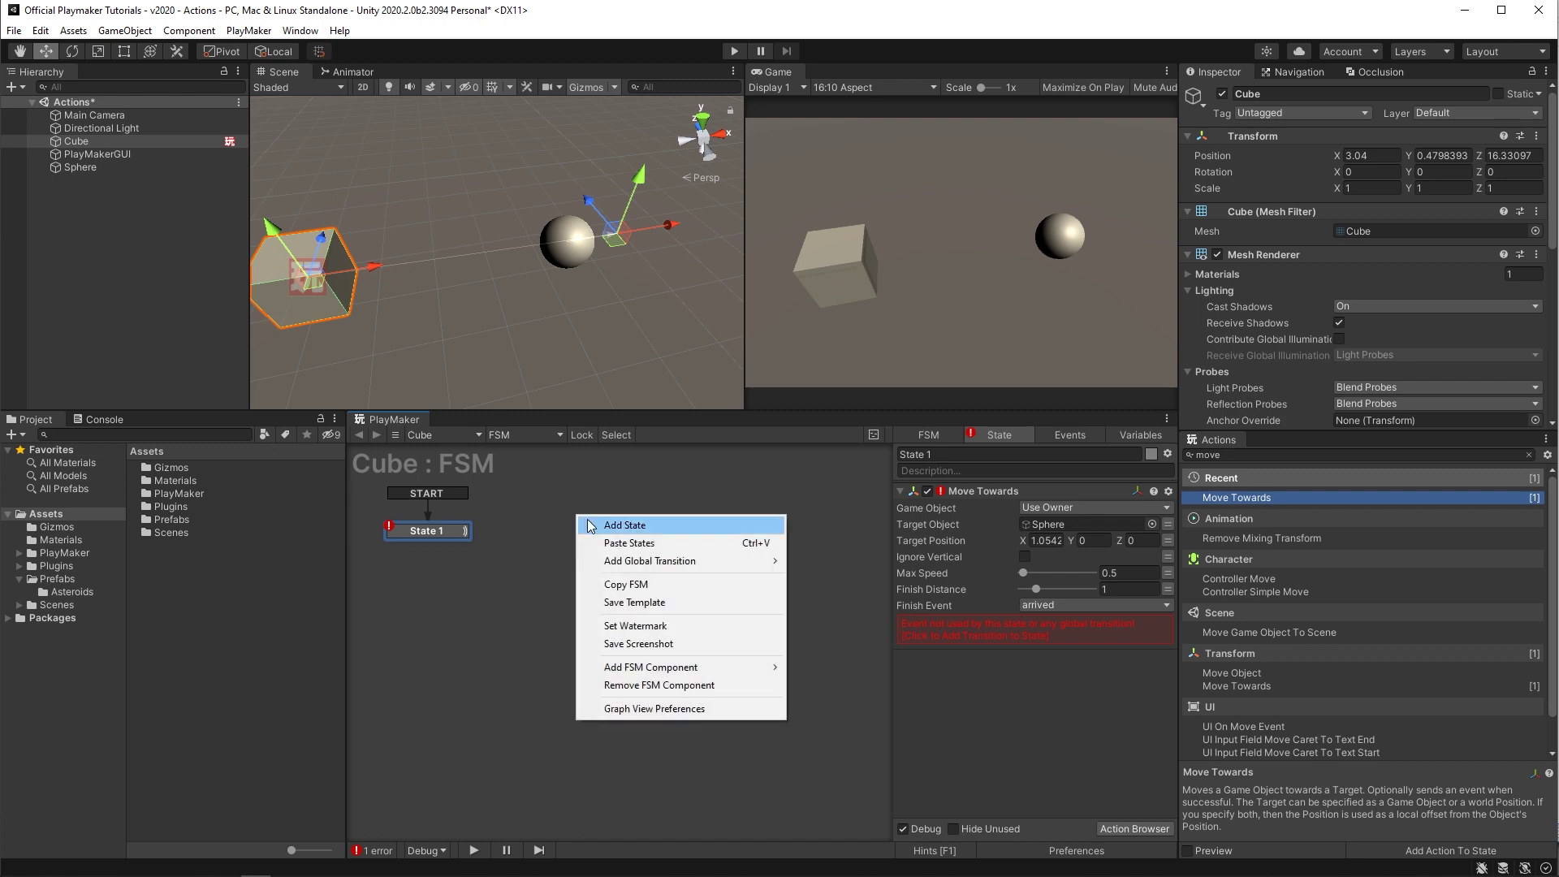
click(597, 522)
right_click(416, 539)
mouse_move(440, 540)
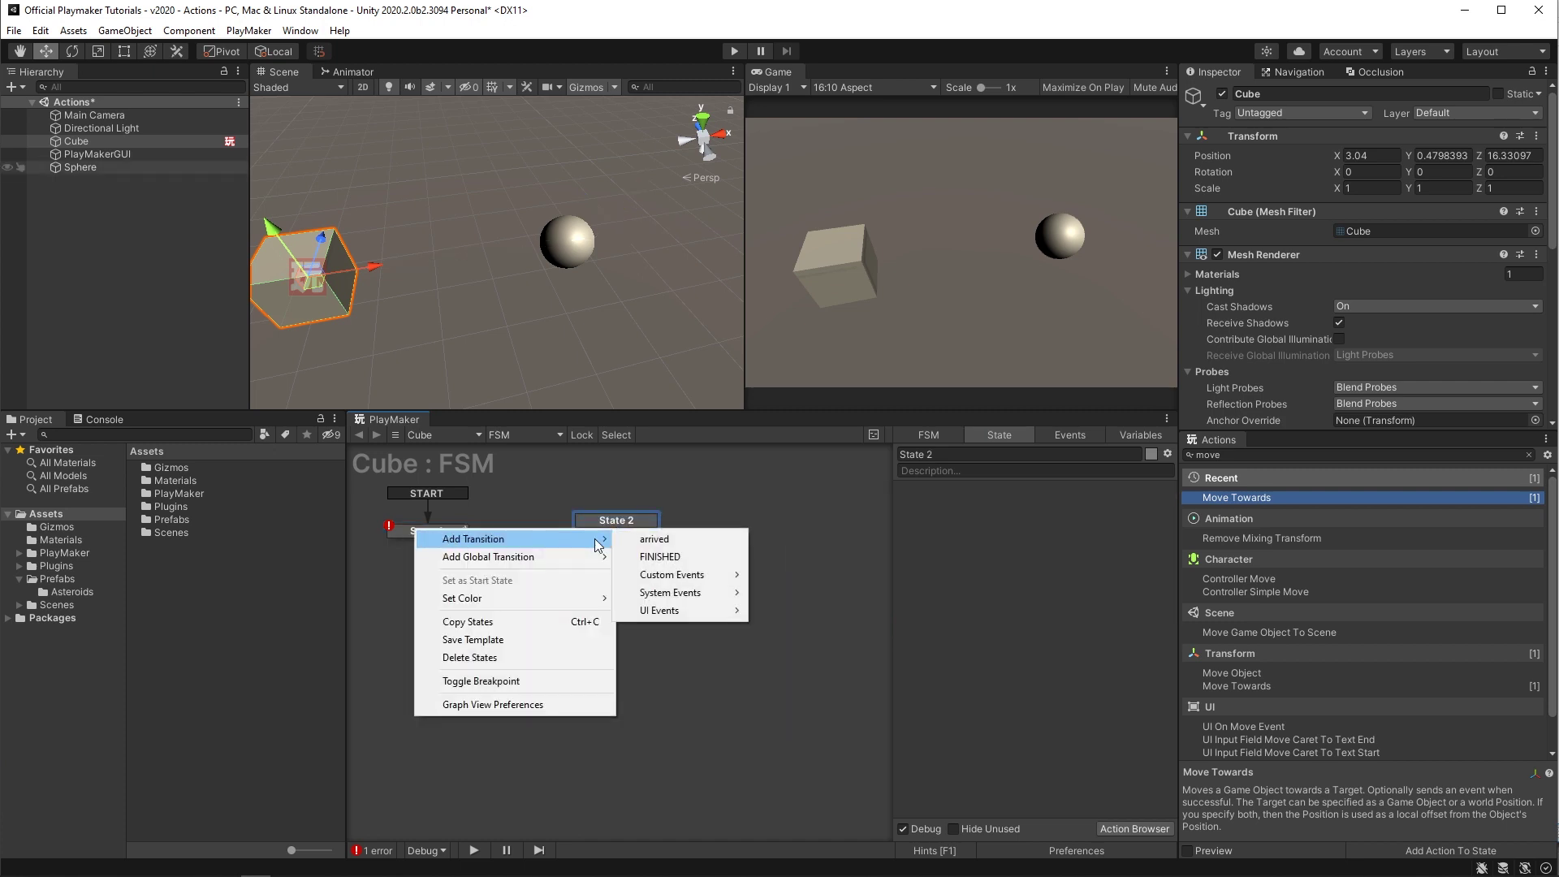
click(642, 543)
drag(510, 557, 576, 535)
click(447, 538)
middle_drag(455, 543, 546, 562)
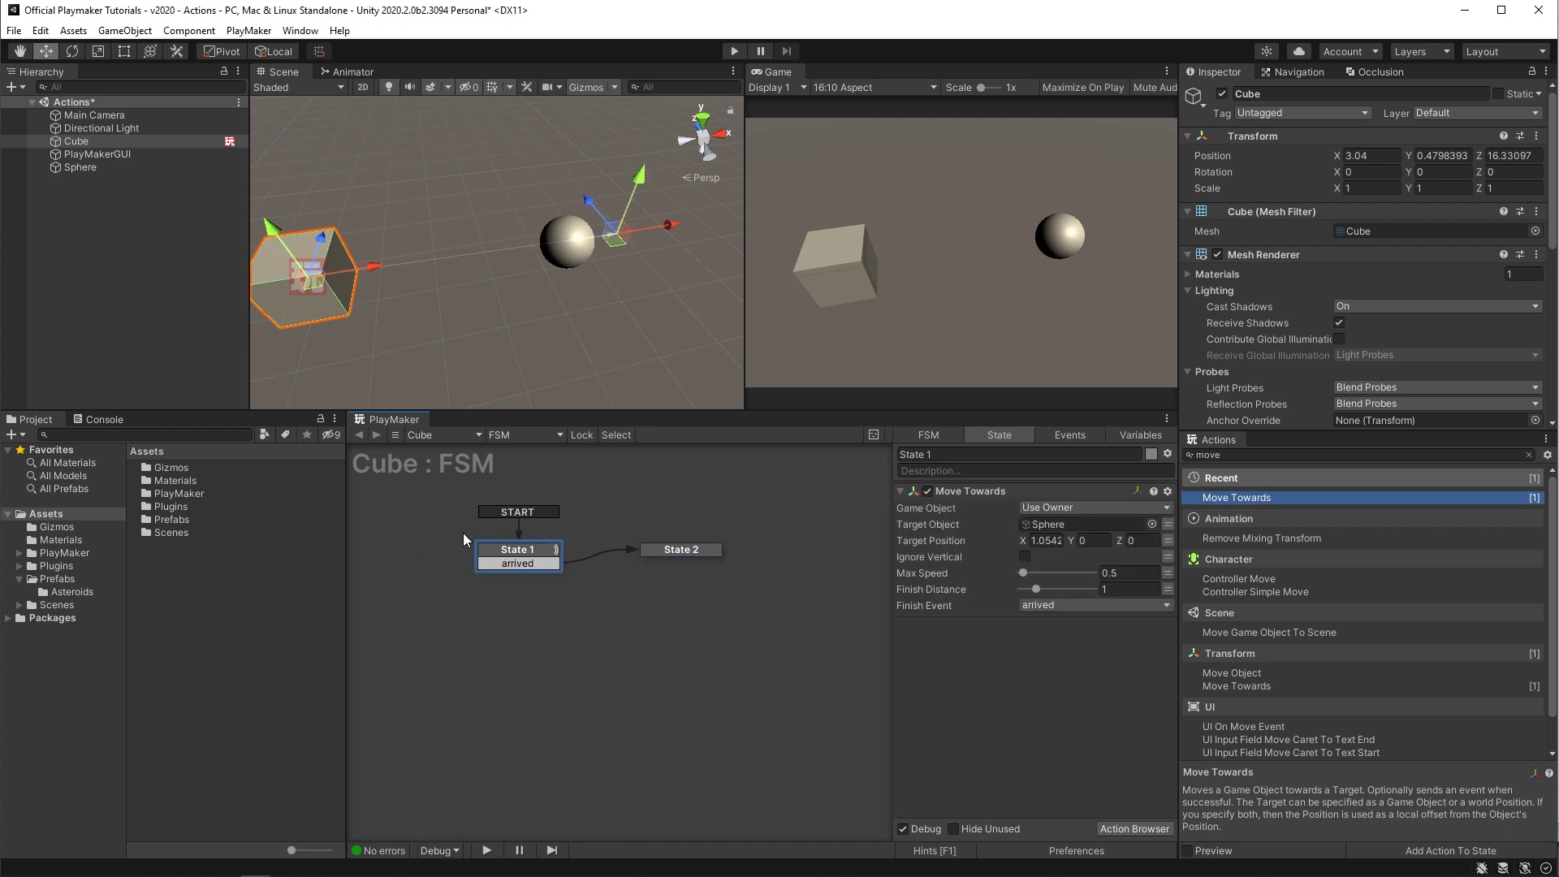
Play the game to watch the cube reach the sphere, reselect State 1, and play again.
click(735, 52)
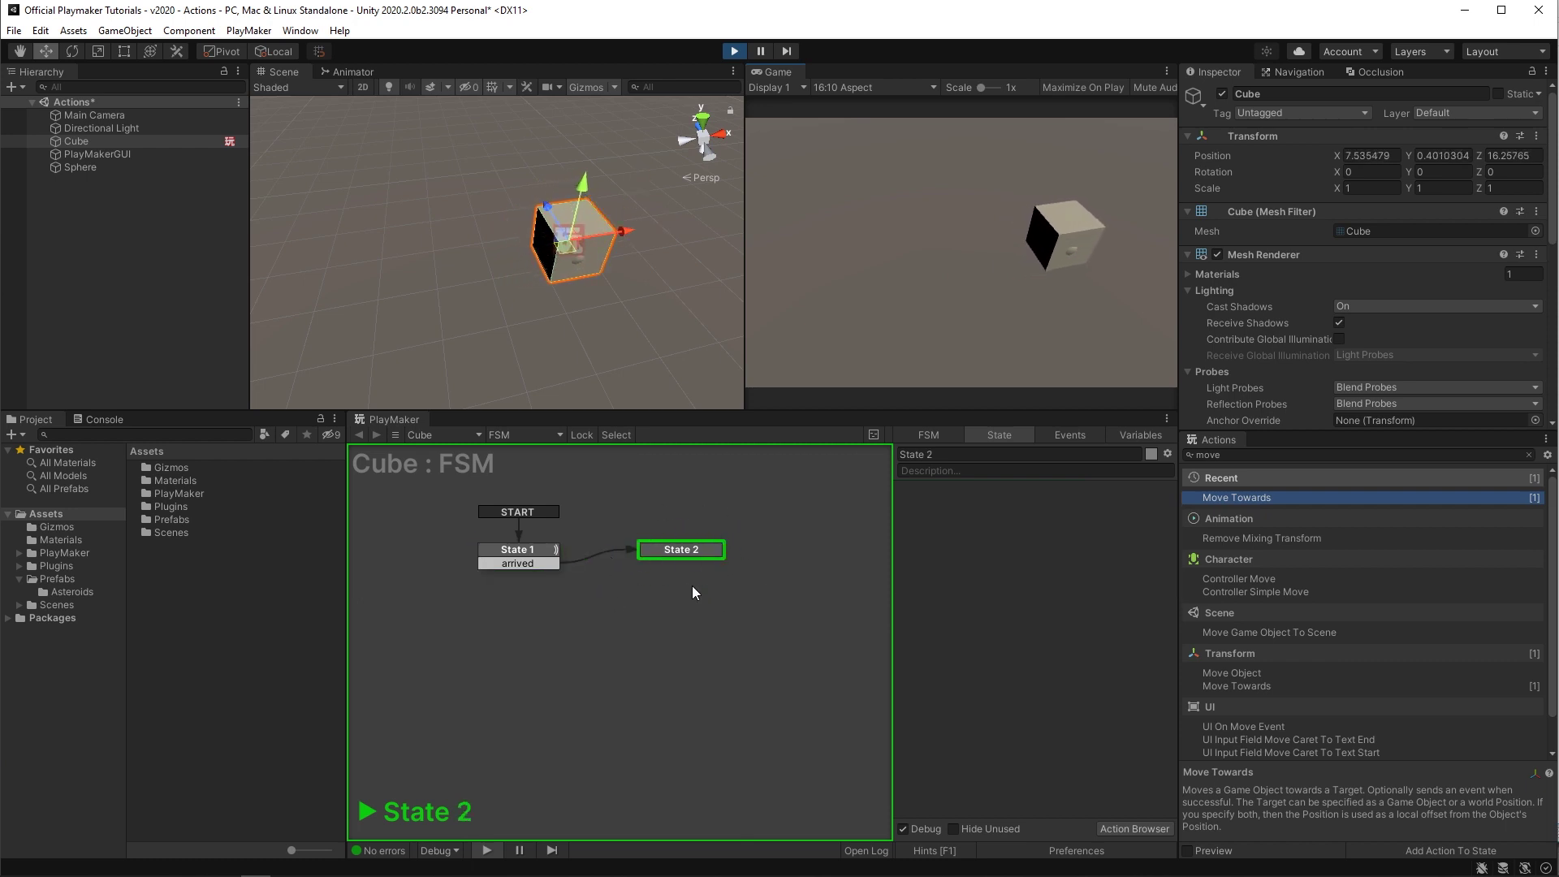
key(ctrl+p)
click(517, 557)
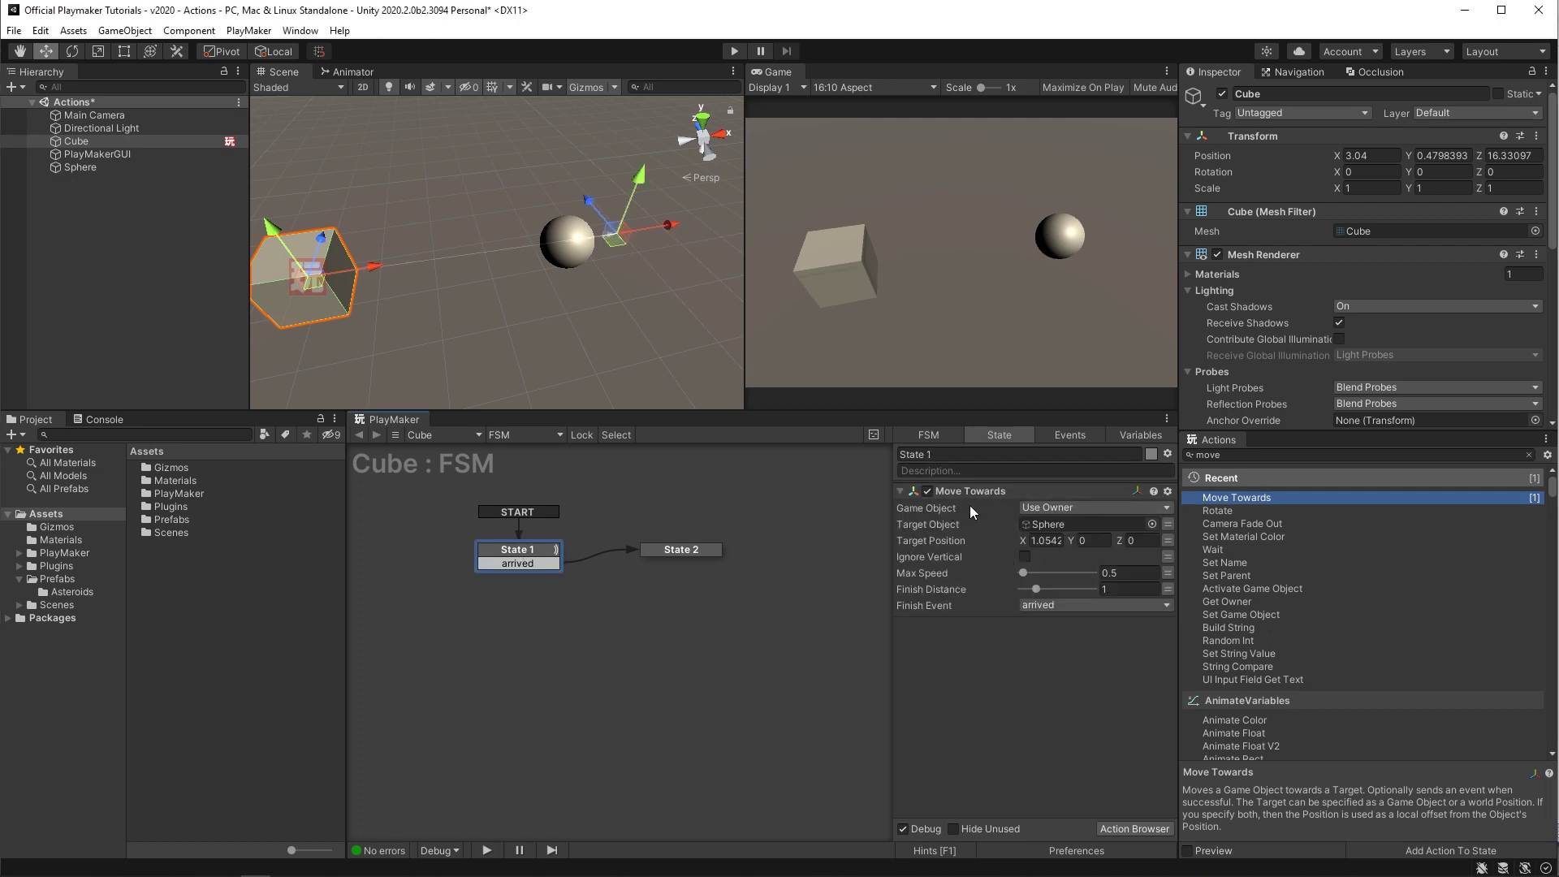
click(733, 52)
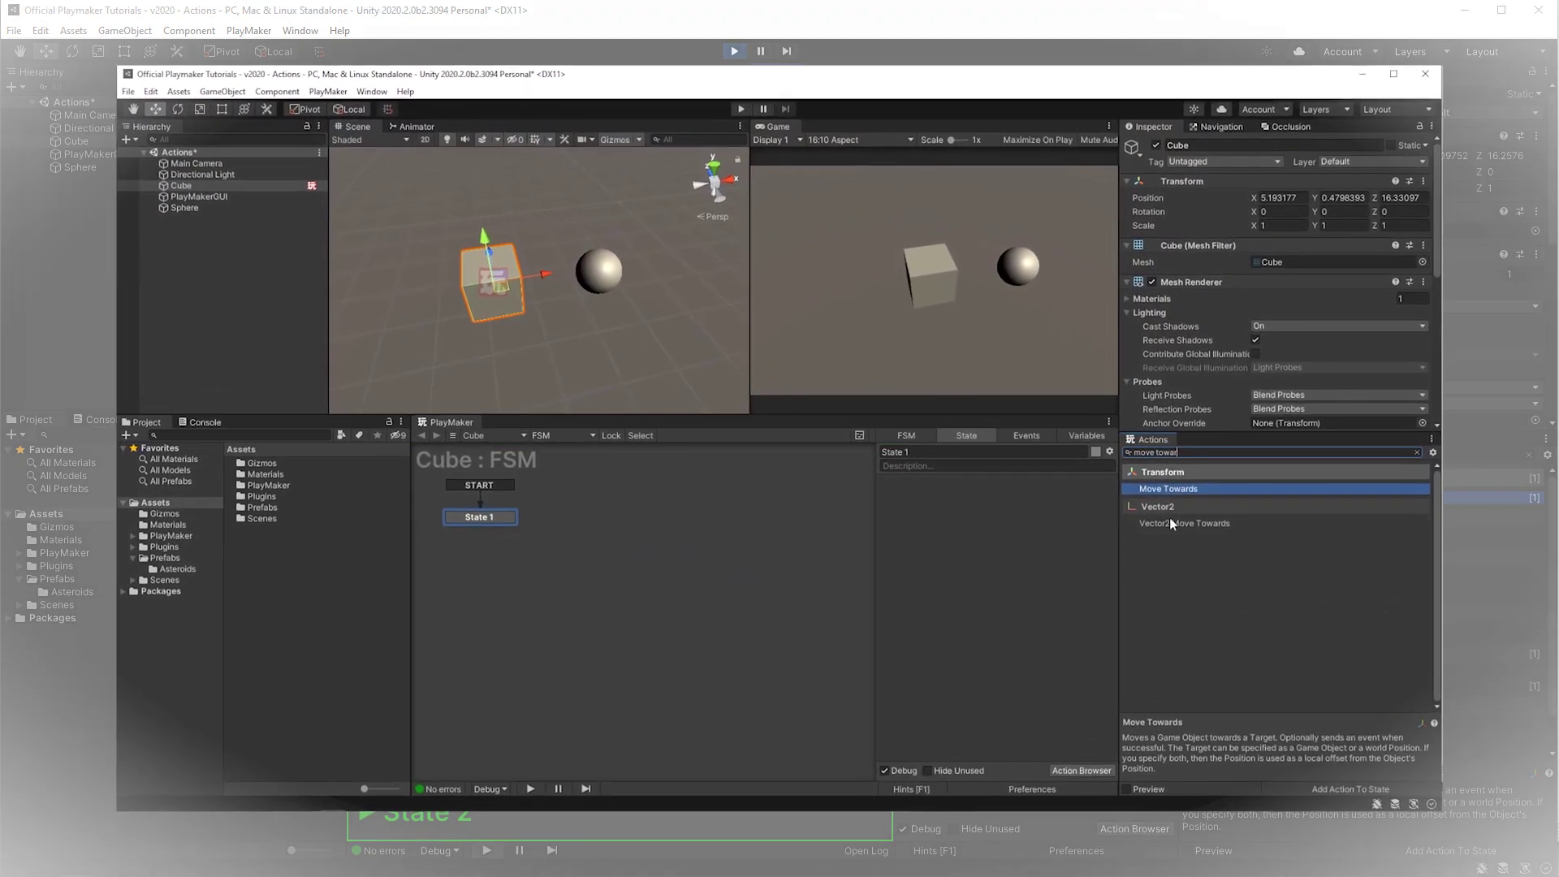
key(Return)
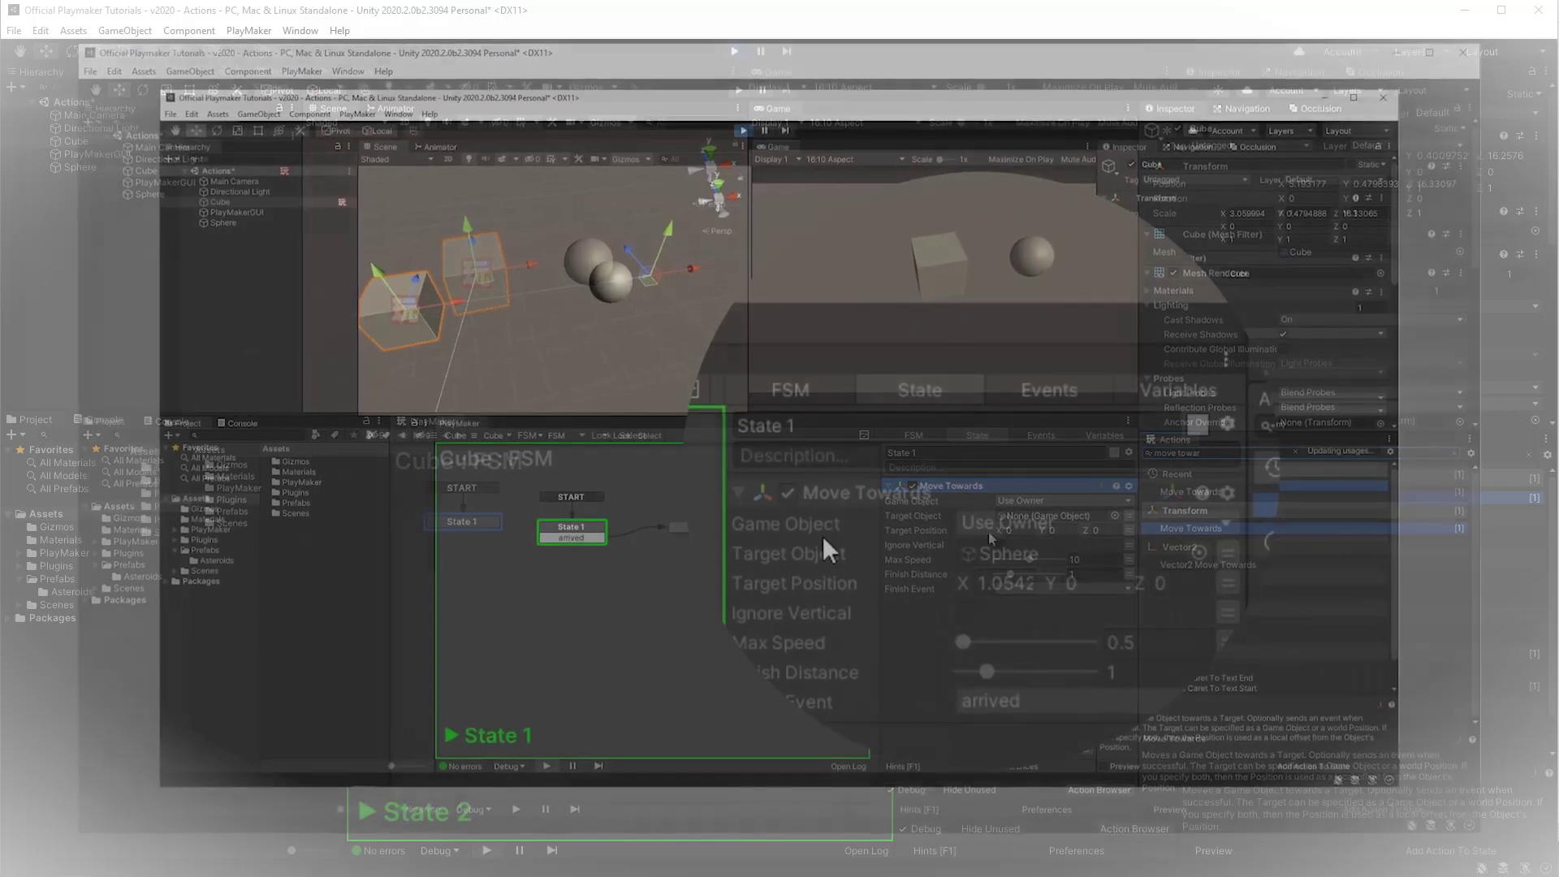